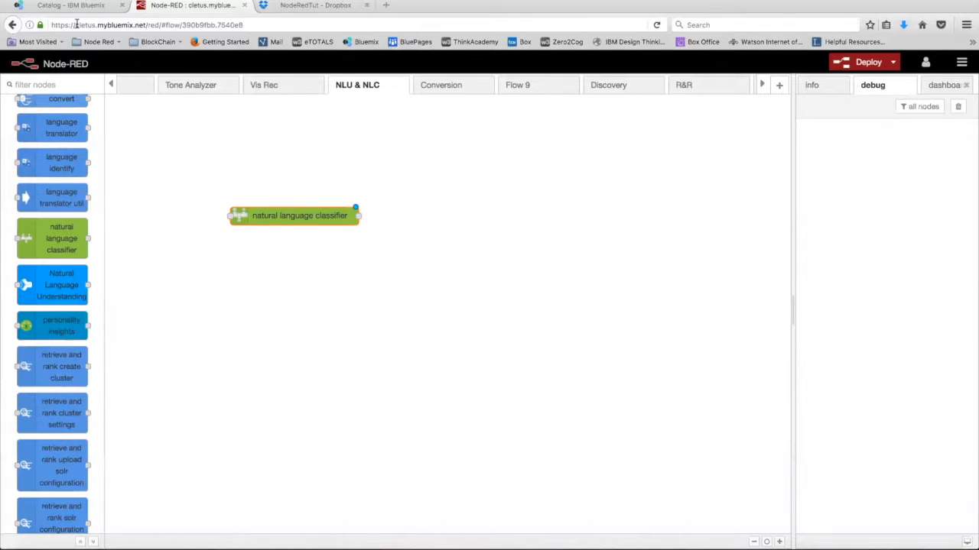
- Search the catalog for natural language classifier and open the Natural Language Classifier service
left_click(73, 7)
left_click(656, 142)
type("natural ")
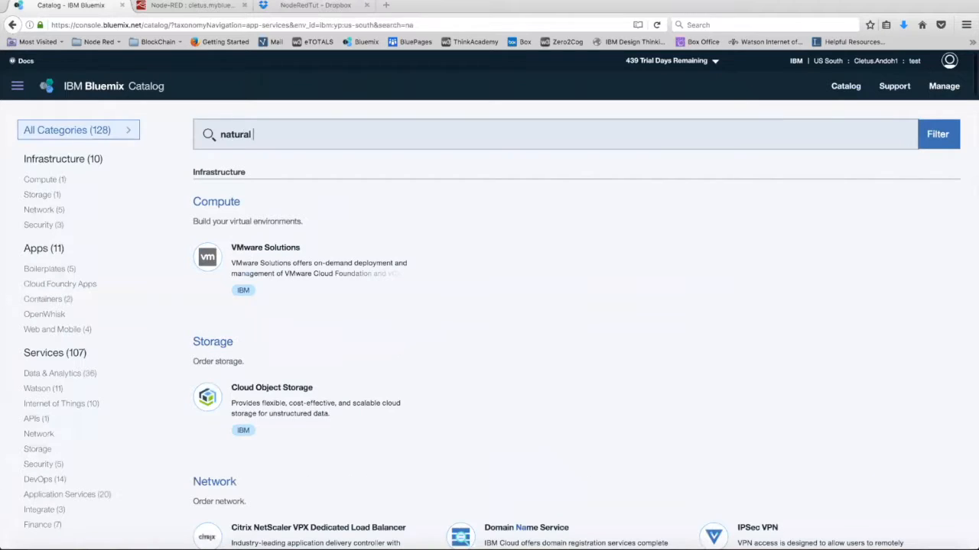
type("language clas")
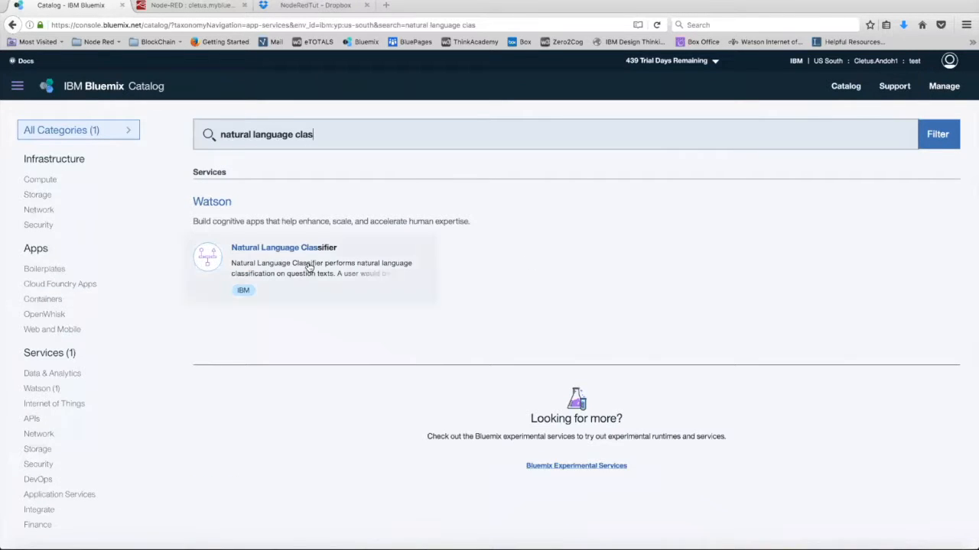
left_click(310, 266)
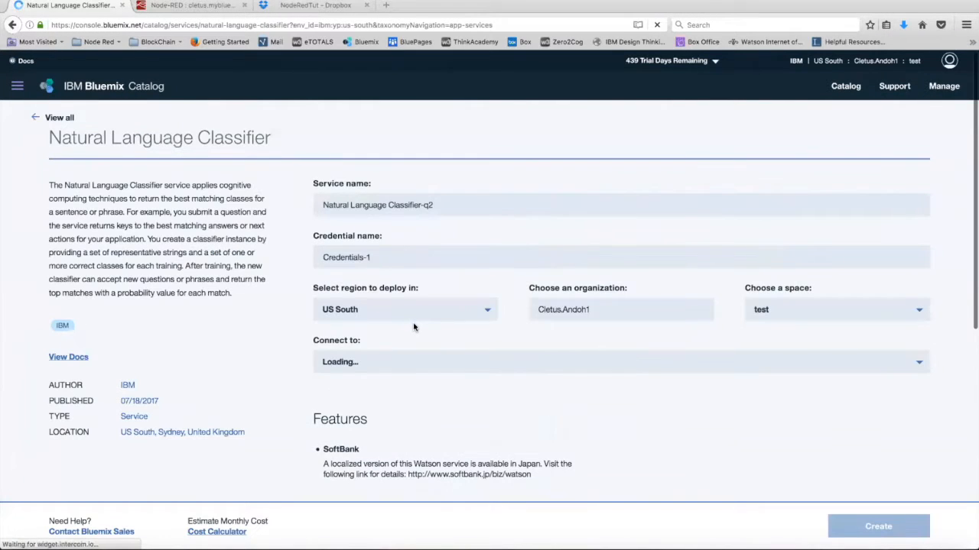
- Create the Natural Language Classifier service with the Standard pricing plan
scroll(413, 328, "down", 1)
scroll(413, 328, "down", 1)
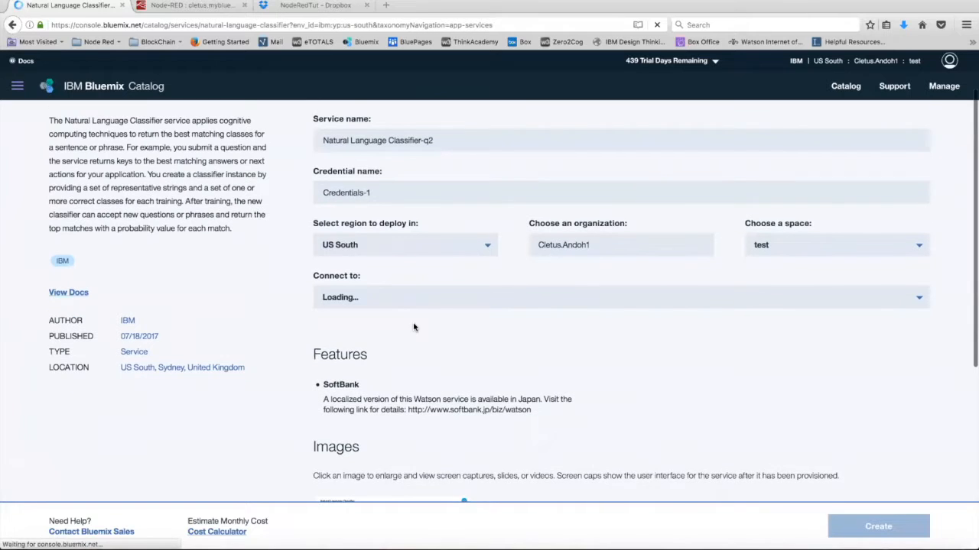
scroll(414, 328, "down", 1)
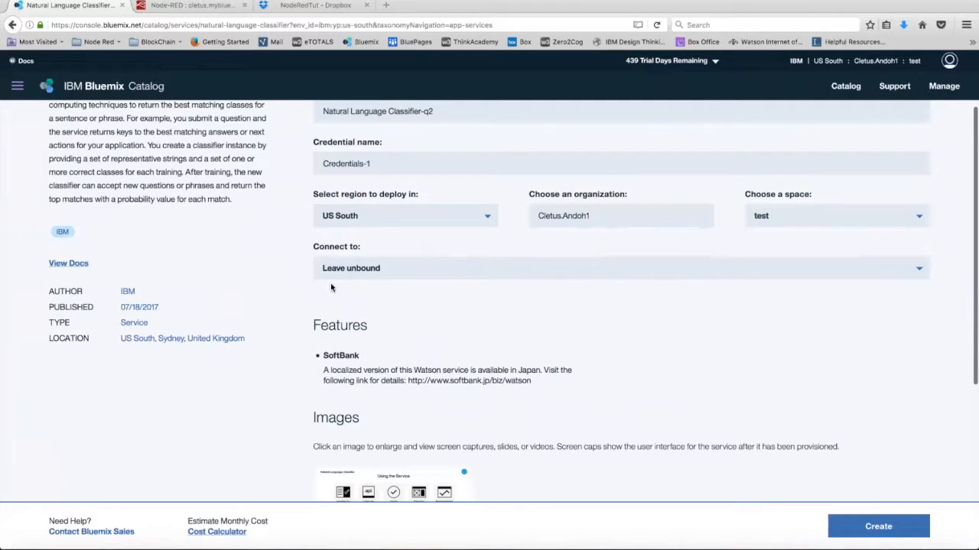
scroll(381, 283, "down", 5)
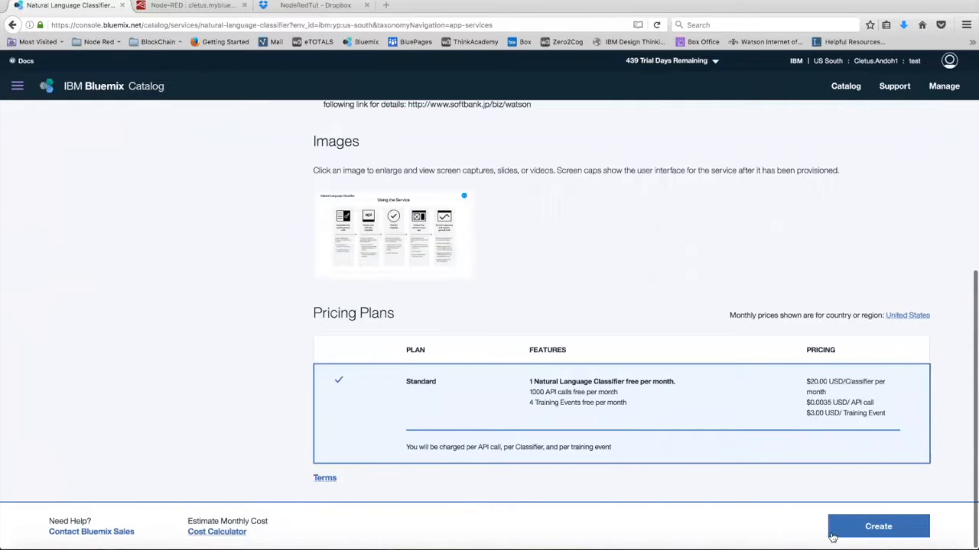
left_click(876, 527)
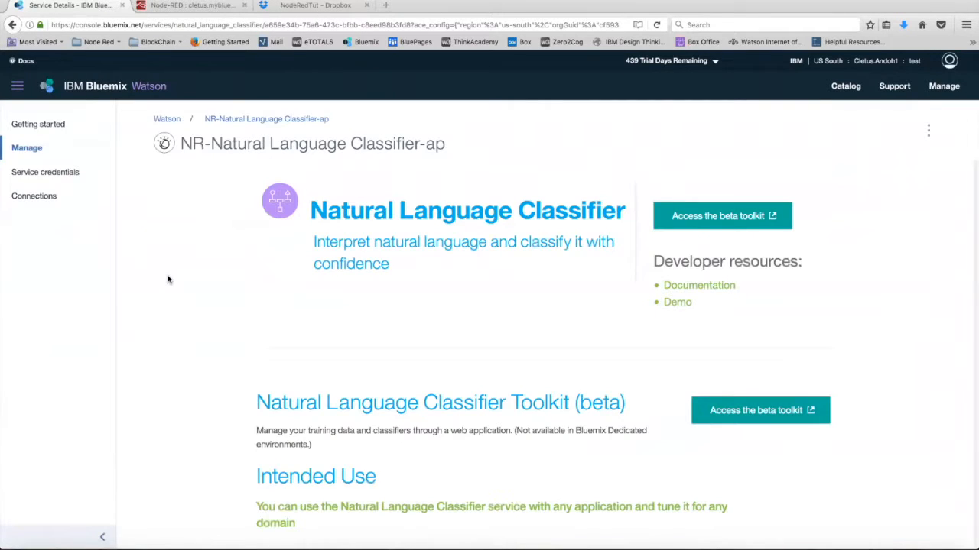
- Open the service's credentials and select the username value
left_click(61, 176)
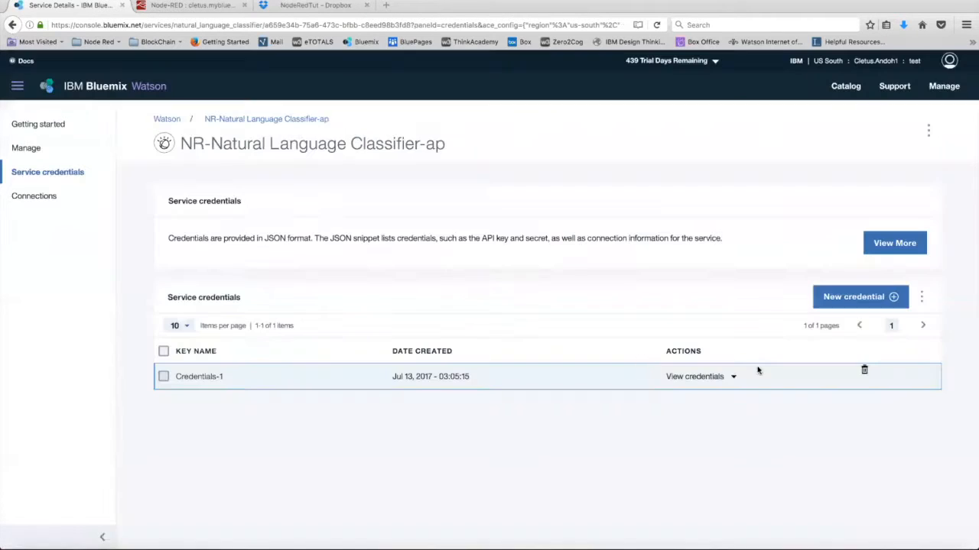
left_click(700, 377)
left_click_drag(470, 450, 268, 450)
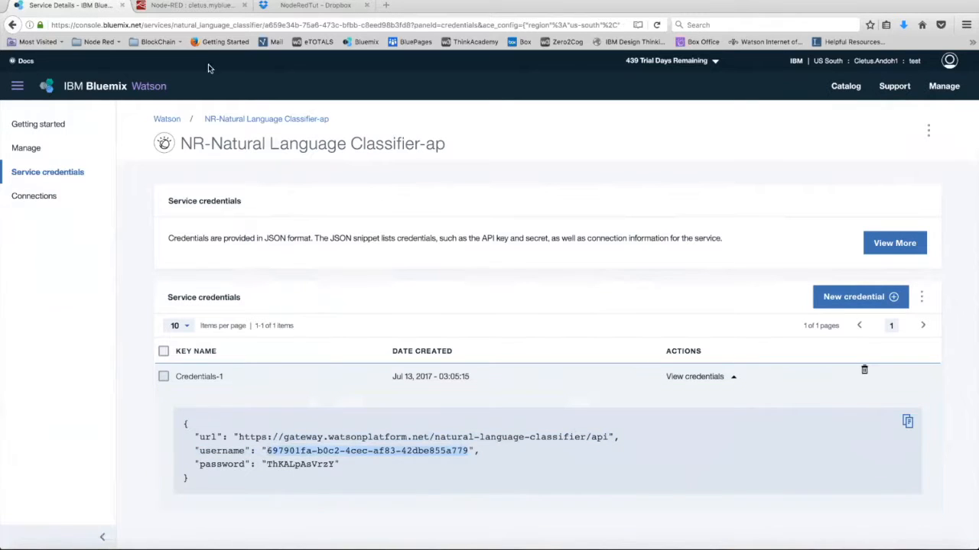
- Paste the service username into the natural language classifier node's Username field
left_click(200, 6)
double_click(310, 225)
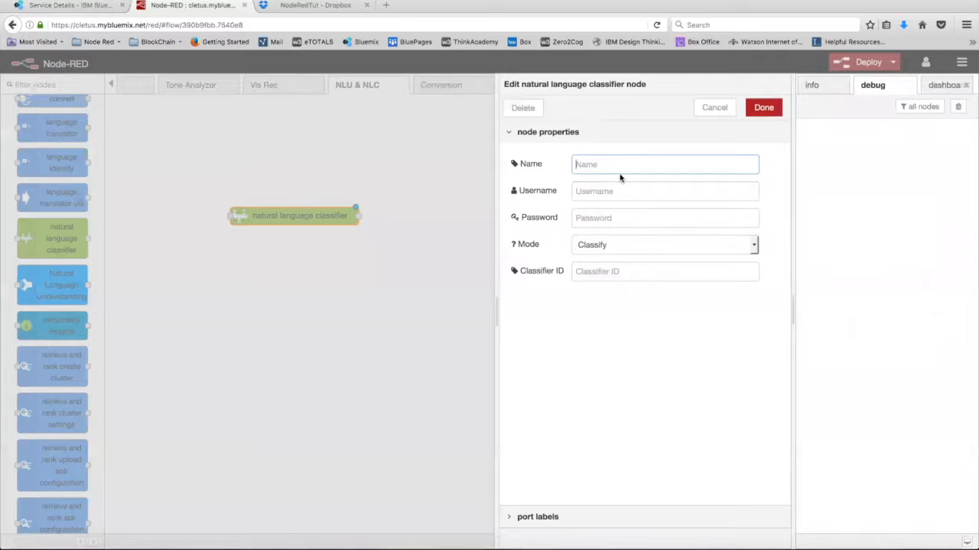
left_click(610, 191)
key("ctrl+v")
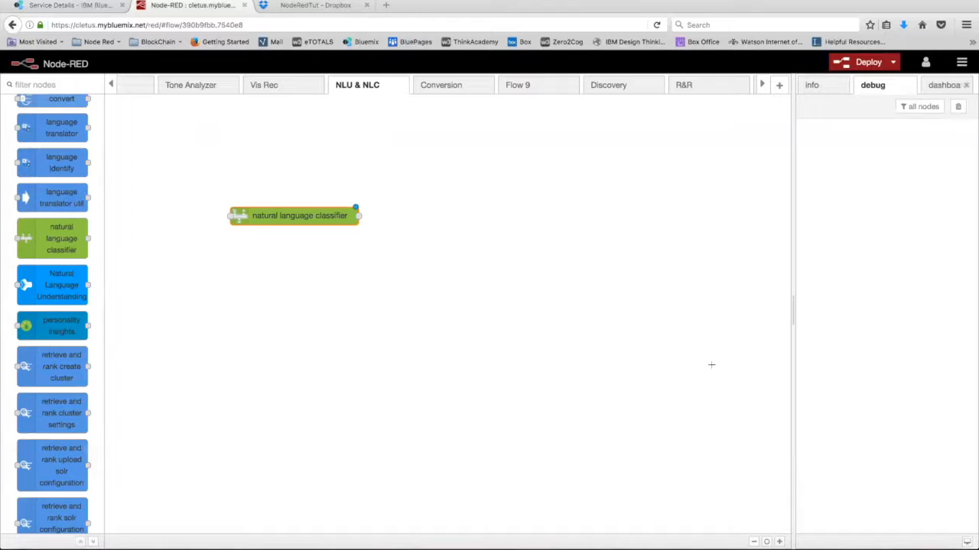
- Open the palette manager and search the install list for dropbox nodes
left_click(961, 62)
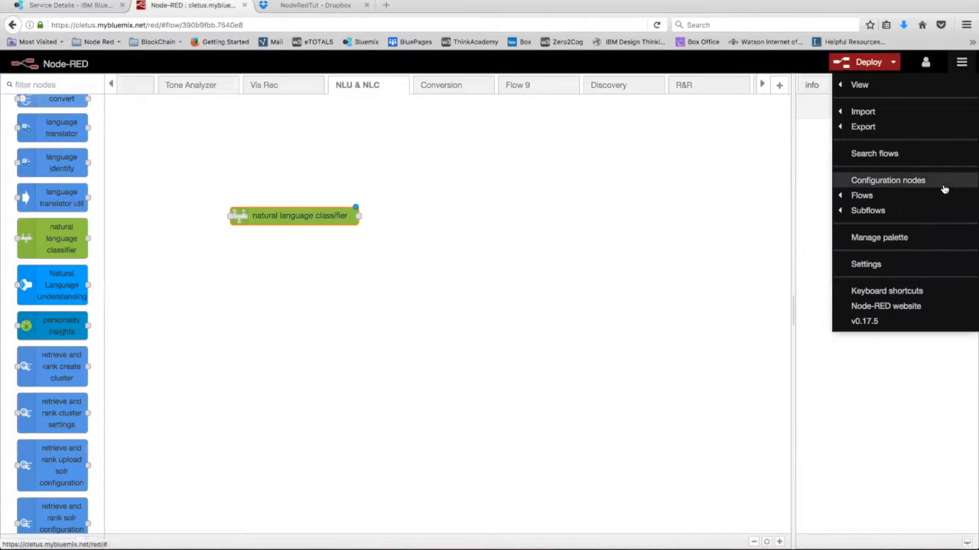
left_click(885, 237)
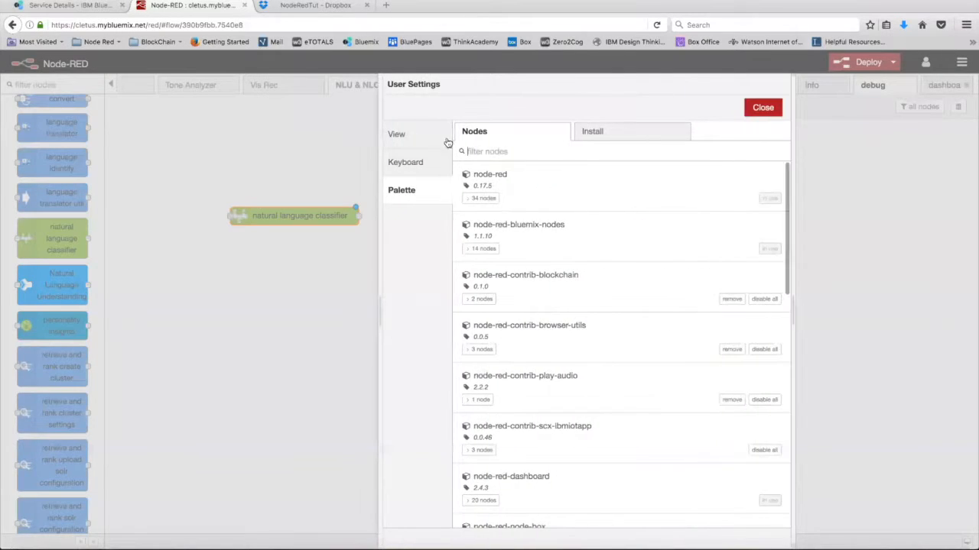
left_click(589, 133)
type("dropbox")
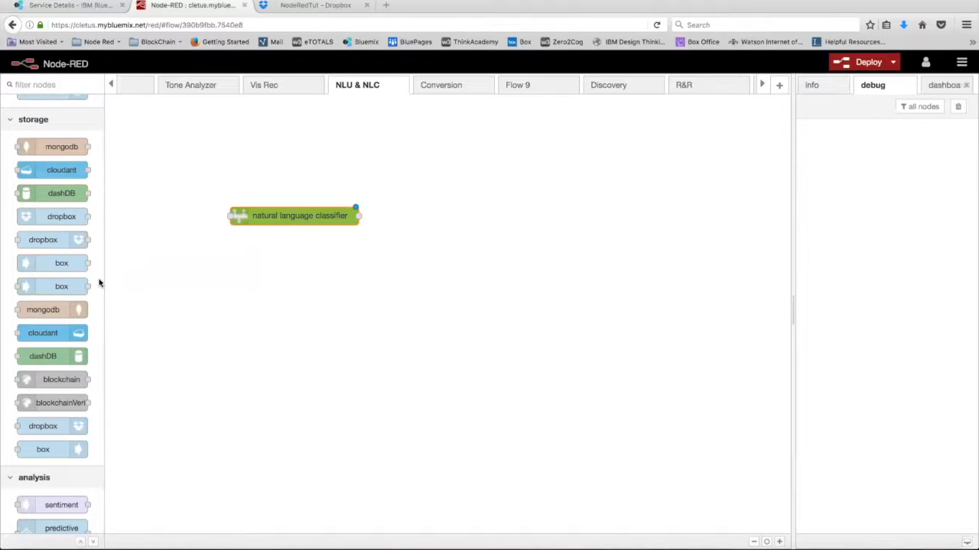
- Place a dropbox node and add a new Dropbox configuration with the app key, app secret and access token
left_click_drag(83, 241, 295, 285)
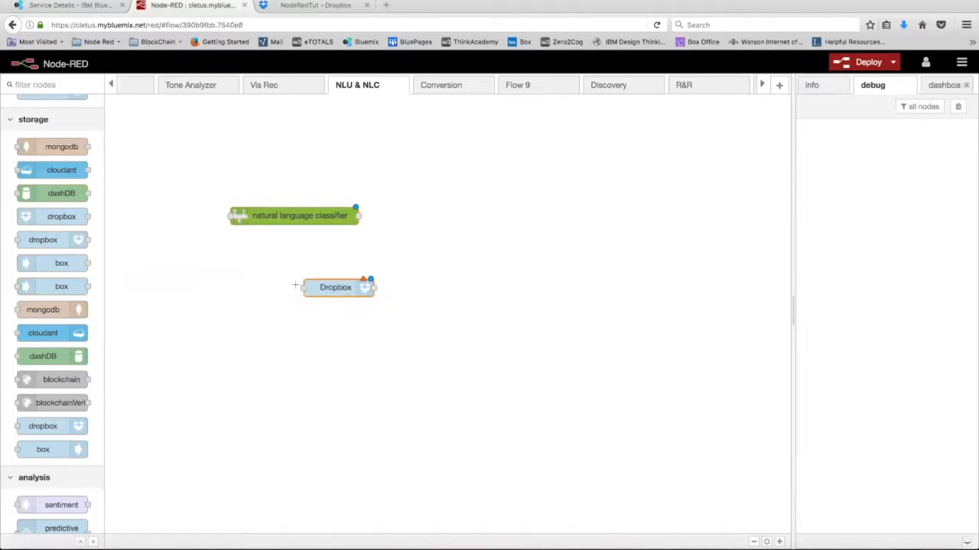
double_click(335, 289)
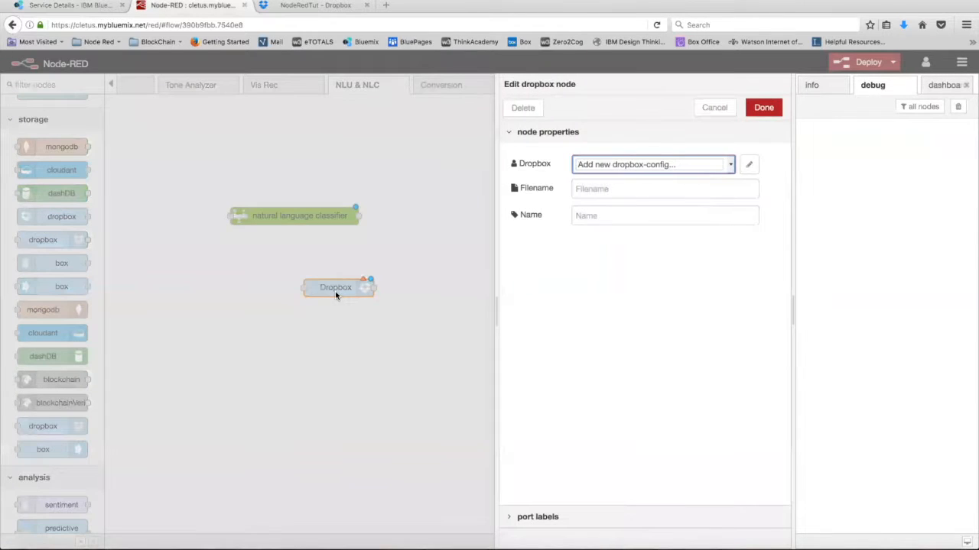
left_click(750, 167)
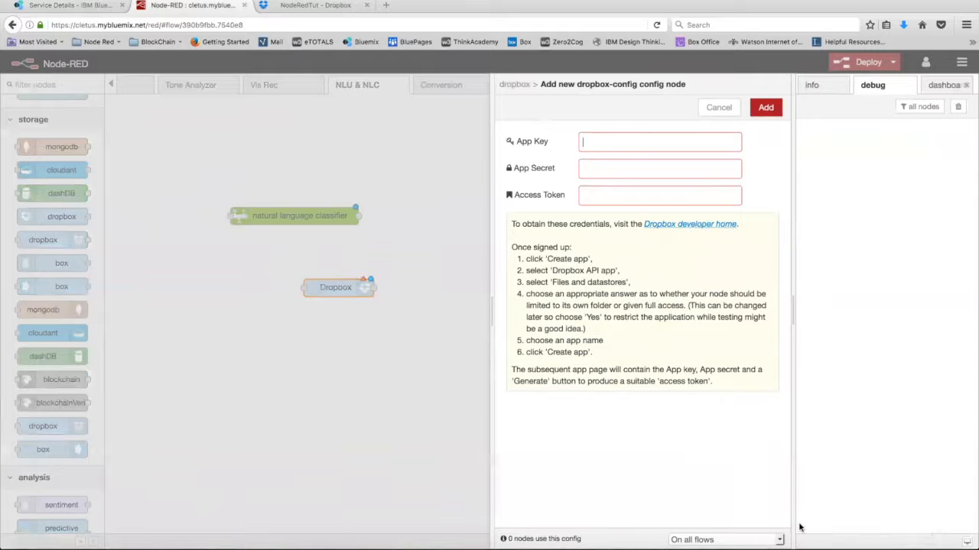
left_click(779, 543)
left_click_drag(609, 193, 561, 194)
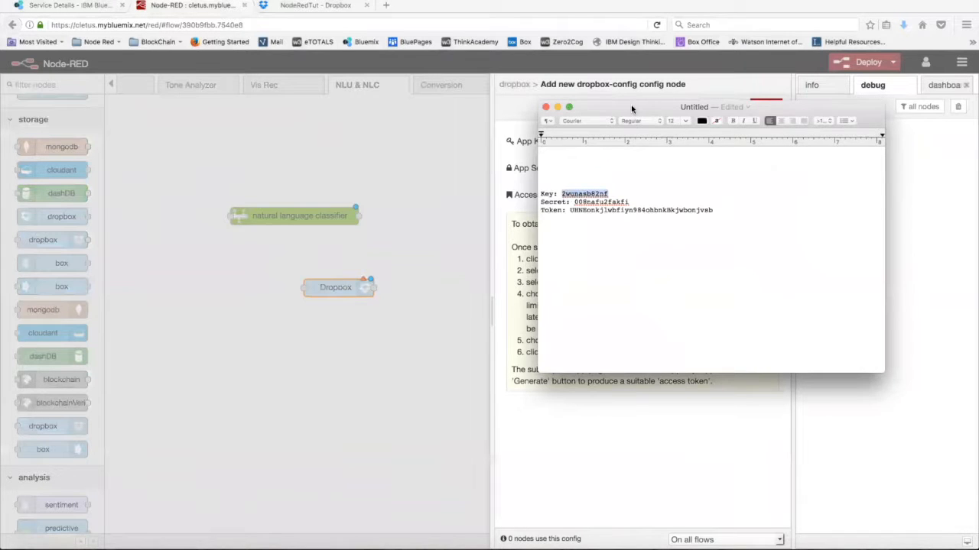
left_click_drag(630, 110, 739, 118)
left_click(610, 143)
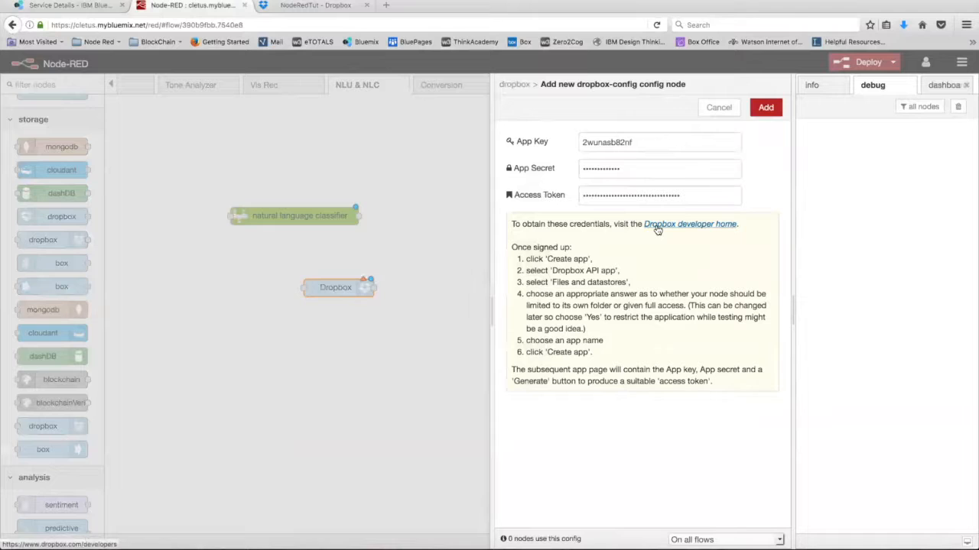
left_click(765, 109)
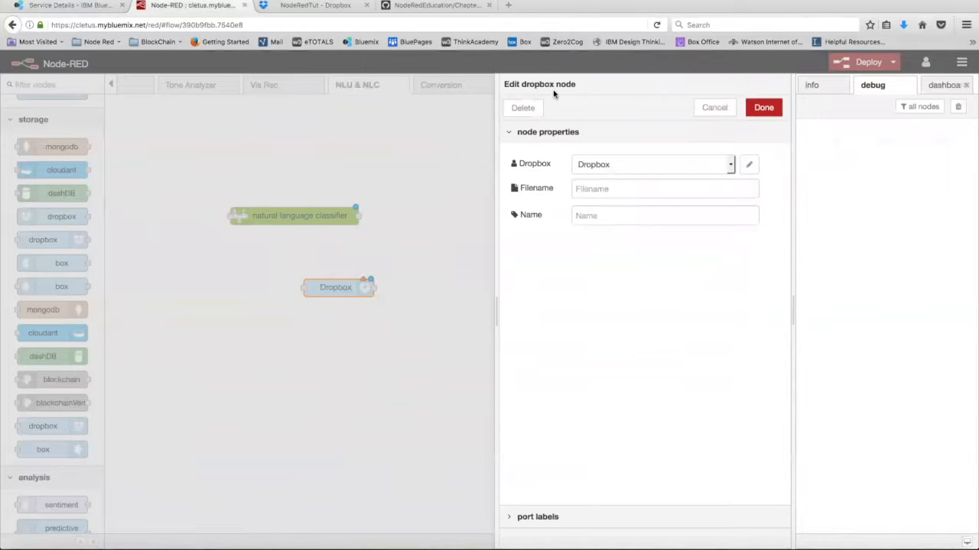
- Set the dropbox node's filename to weather_data_train.csv
left_click(436, 5)
type("weather_data_train.csv")
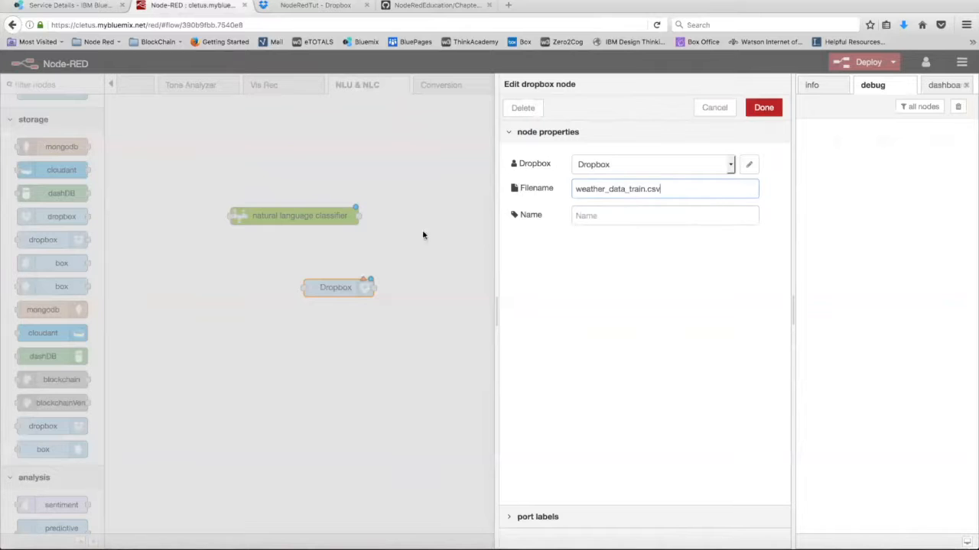
left_click(770, 107)
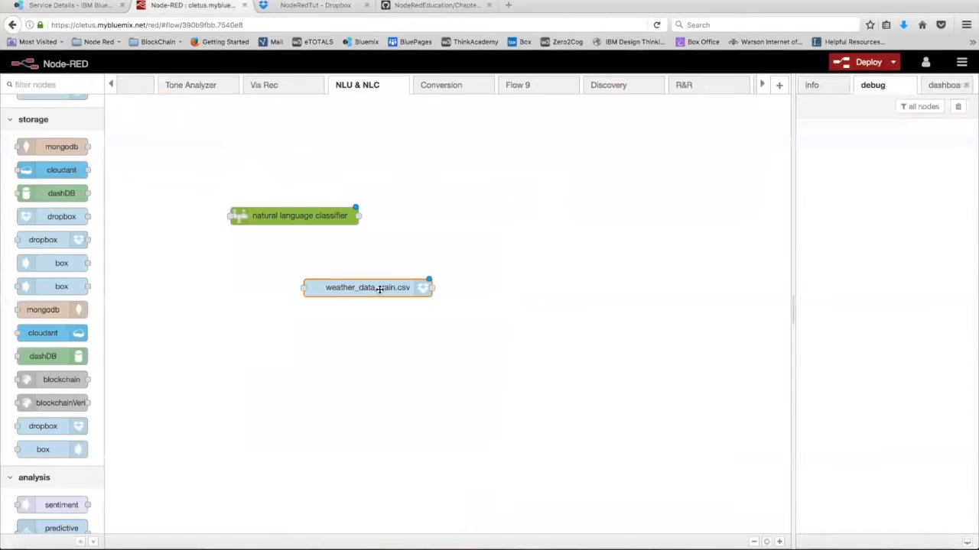
- Add an inject and a debug node and wire inject, dropbox, classifier and debug nodes in sequence
scroll(65, 277, "up", 2)
scroll(63, 279, "up", 10)
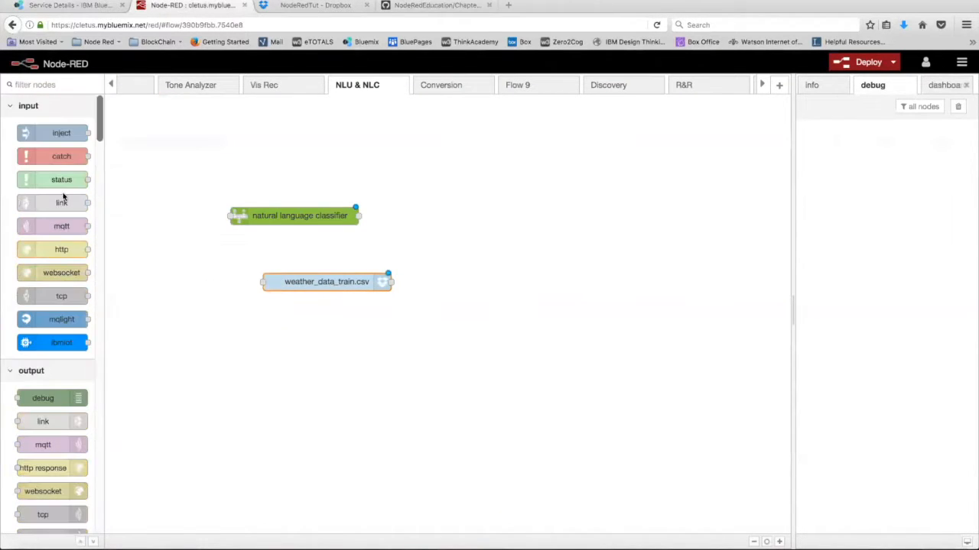
left_click_drag(50, 133, 153, 220)
left_click_drag(43, 398, 503, 215)
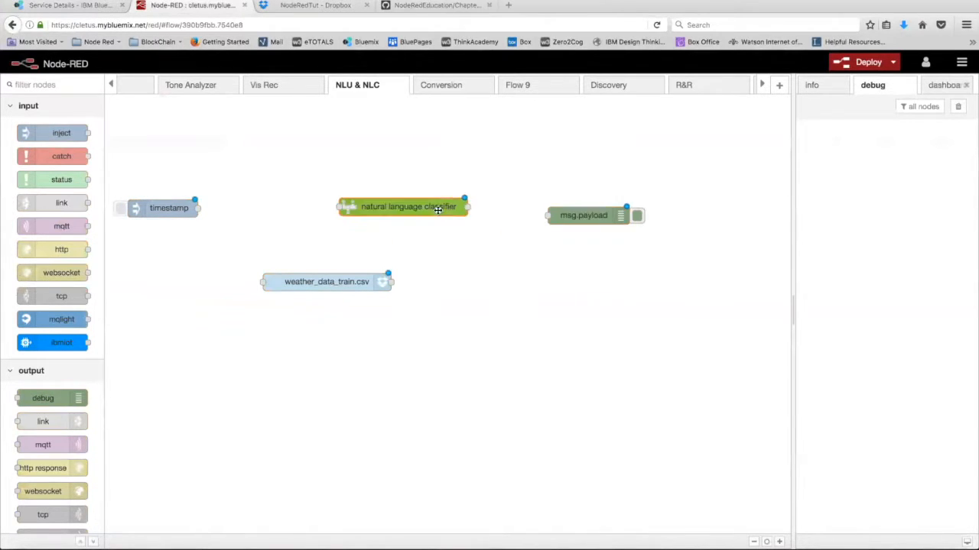
left_click_drag(437, 210, 419, 214)
left_click_drag(325, 276, 267, 156)
left_click_drag(450, 209, 461, 209)
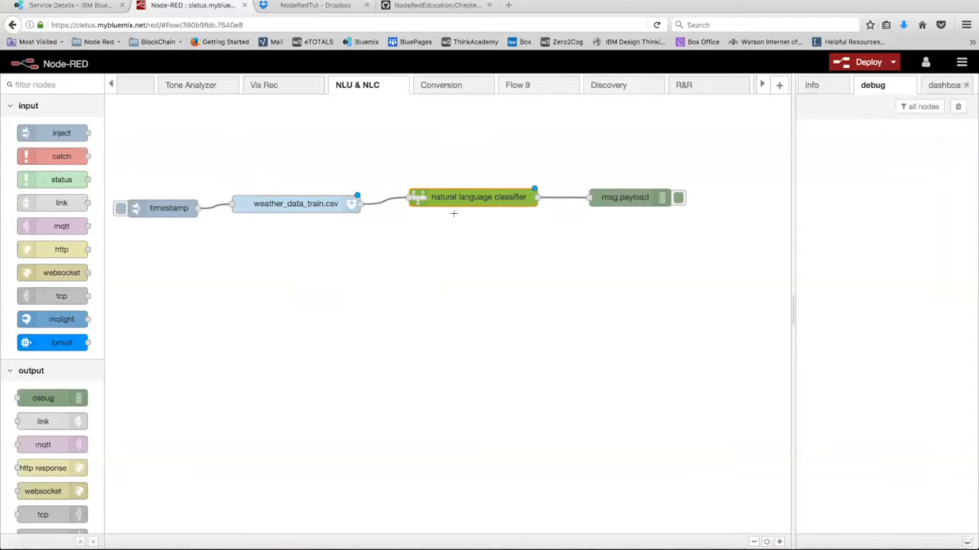
- Set the natural language classifier node's mode to Train
left_click(480, 198)
double_click(480, 197)
left_click(635, 246)
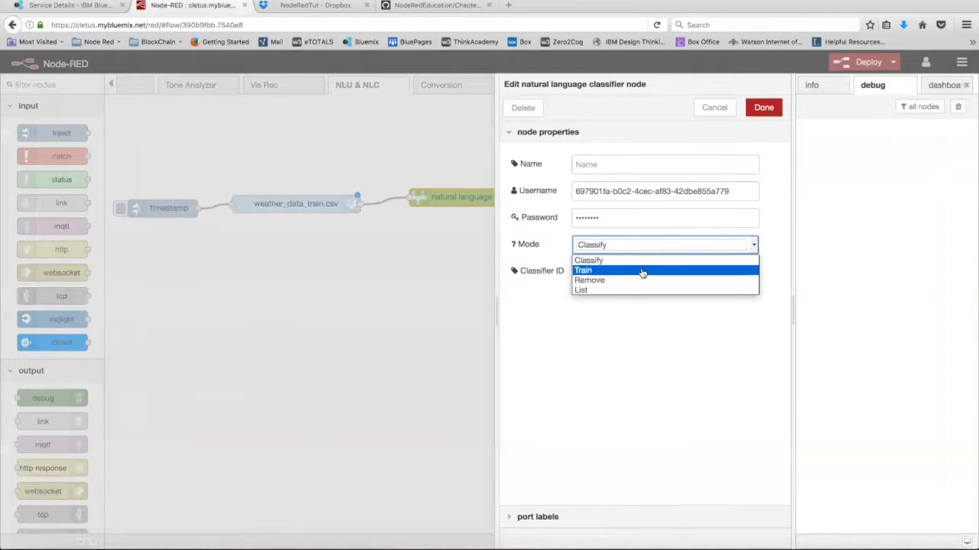
left_click(642, 271)
left_click(768, 108)
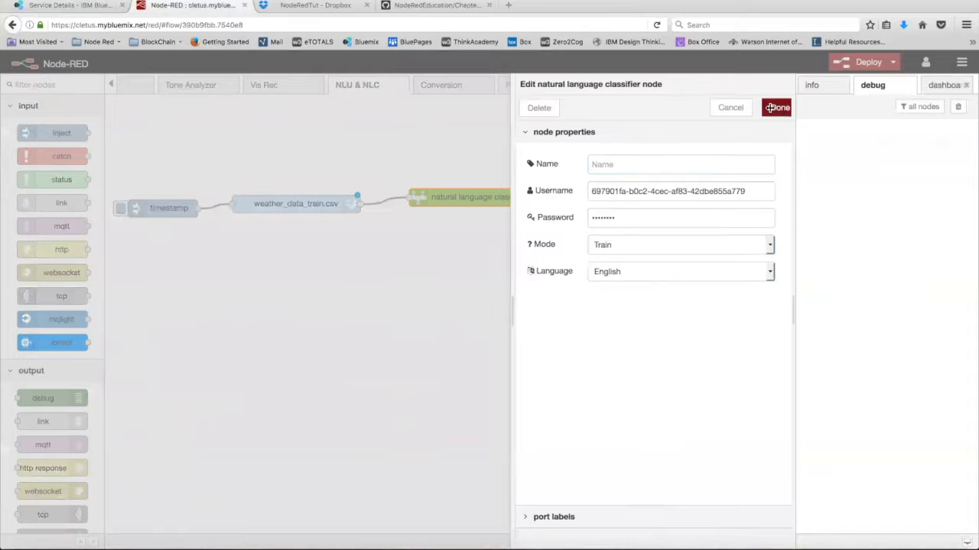
- Deploy the flow, trigger the inject node and inspect the debug output
left_click(856, 63)
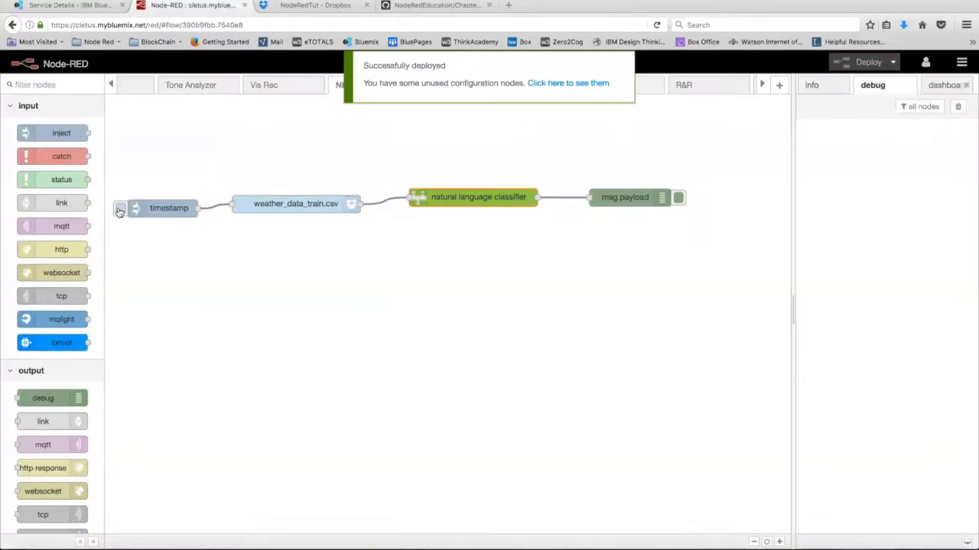
left_click(120, 209)
left_click(805, 153)
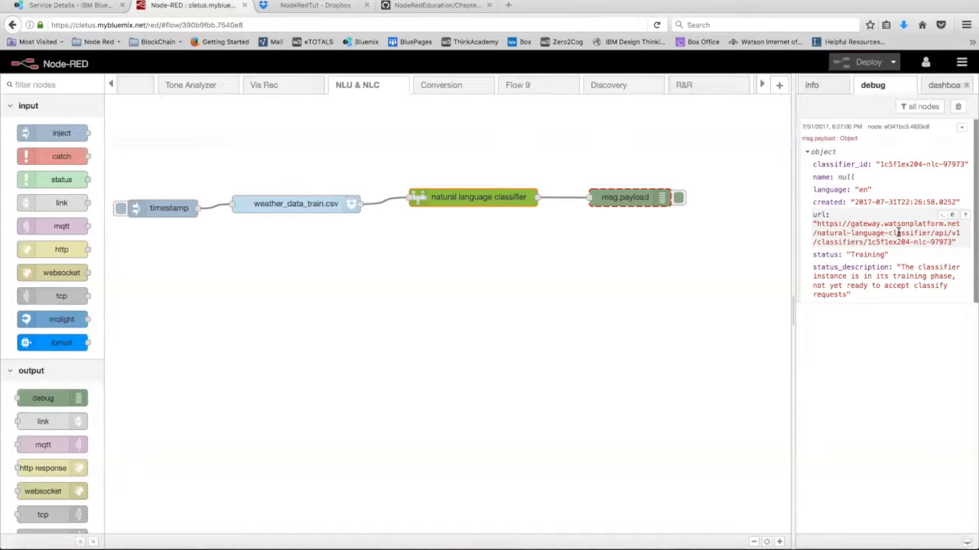
- Open the classifier's beta toolkit and sign in with Bluemix to view the classifiers
left_click(65, 6)
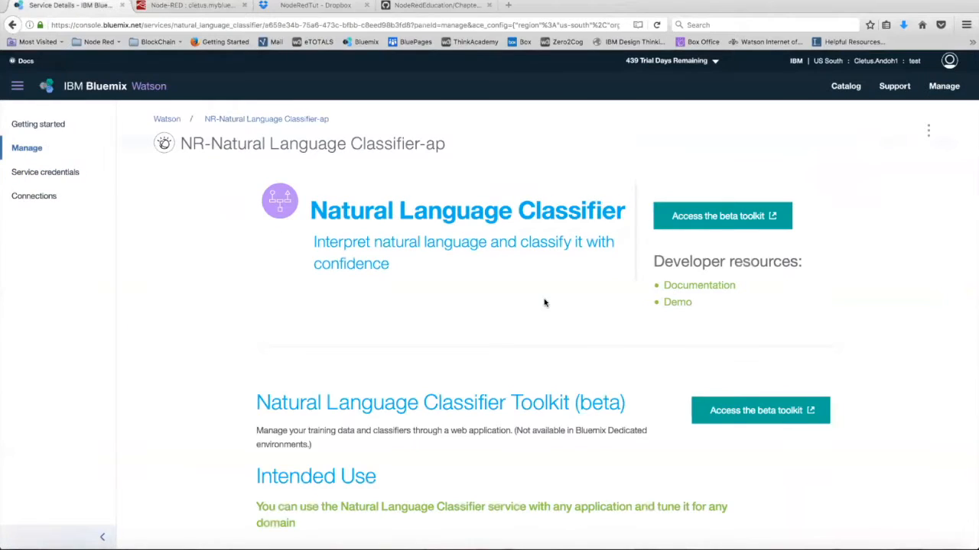
left_click(693, 222)
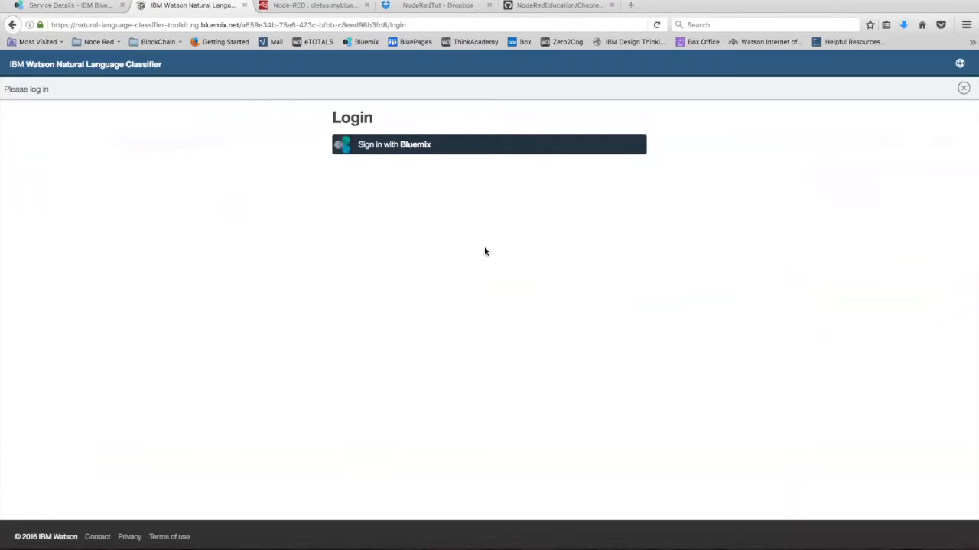
left_click(389, 149)
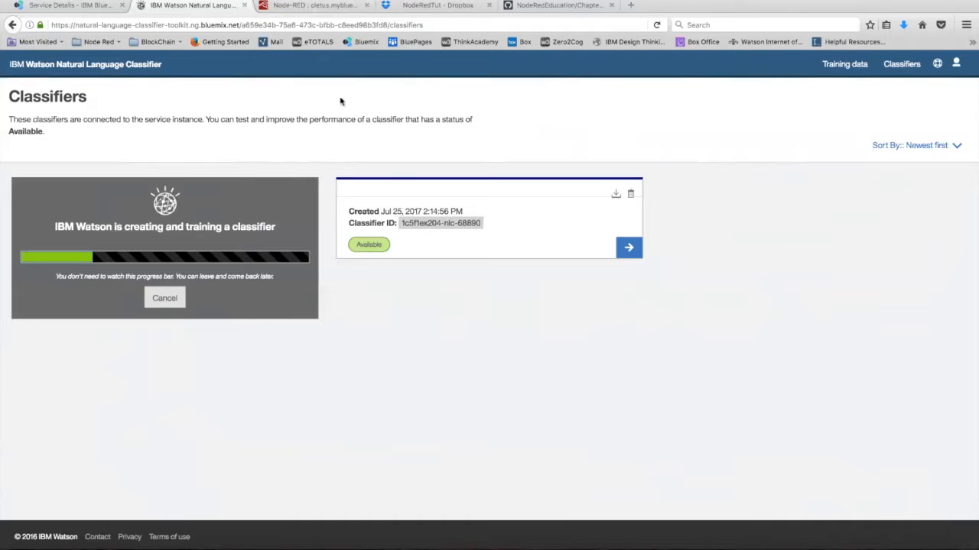
- Add four more inject nodes below the existing flow
left_click(328, 7)
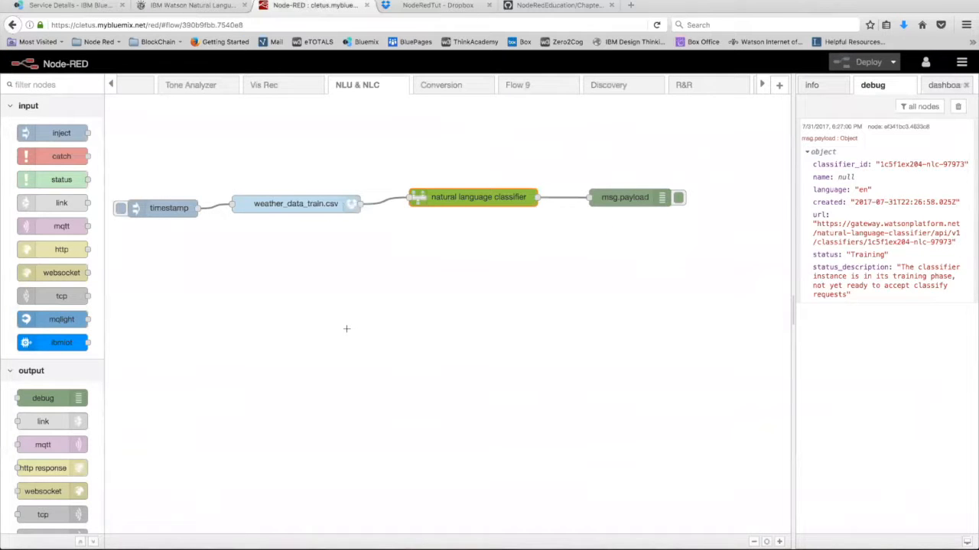
left_click_drag(62, 134, 173, 273)
left_click_drag(68, 128, 184, 315)
left_click_drag(61, 134, 178, 364)
left_click_drag(59, 133, 195, 463)
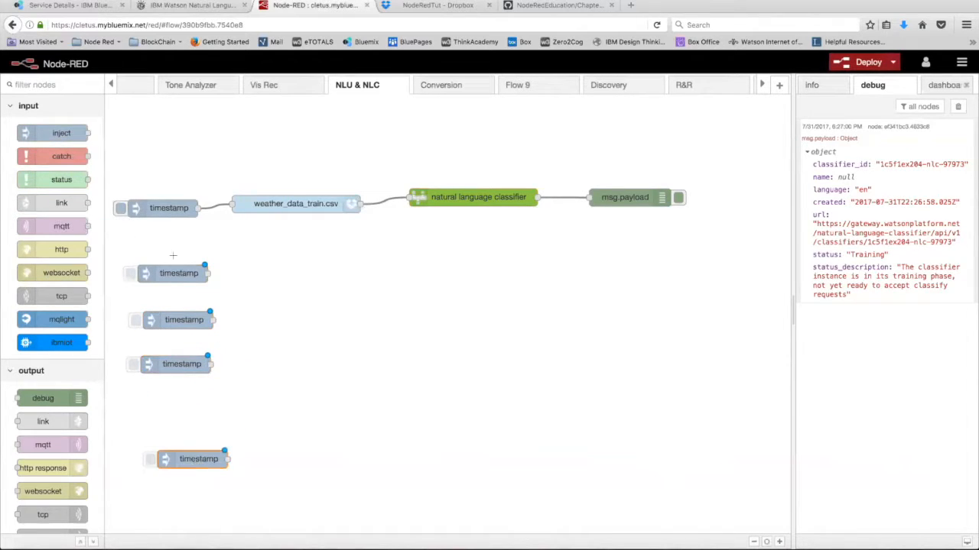
- Add two natural language classifier nodes and two debug nodes to the canvas beside the new inject nodes
scroll(65, 268, "down", 15)
scroll(65, 268, "down", 20)
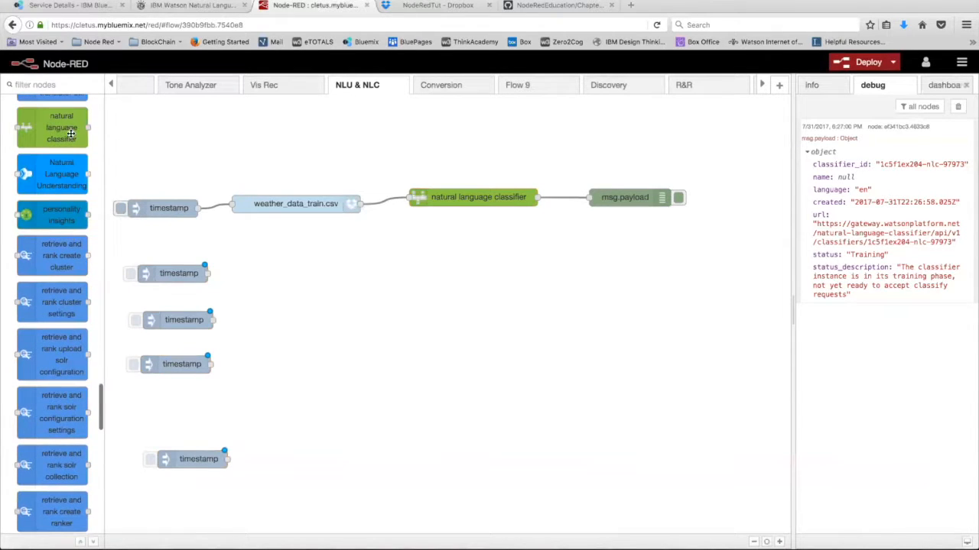
left_click_drag(65, 131, 420, 285)
left_click_drag(83, 134, 434, 448)
scroll(71, 305, "up", 20)
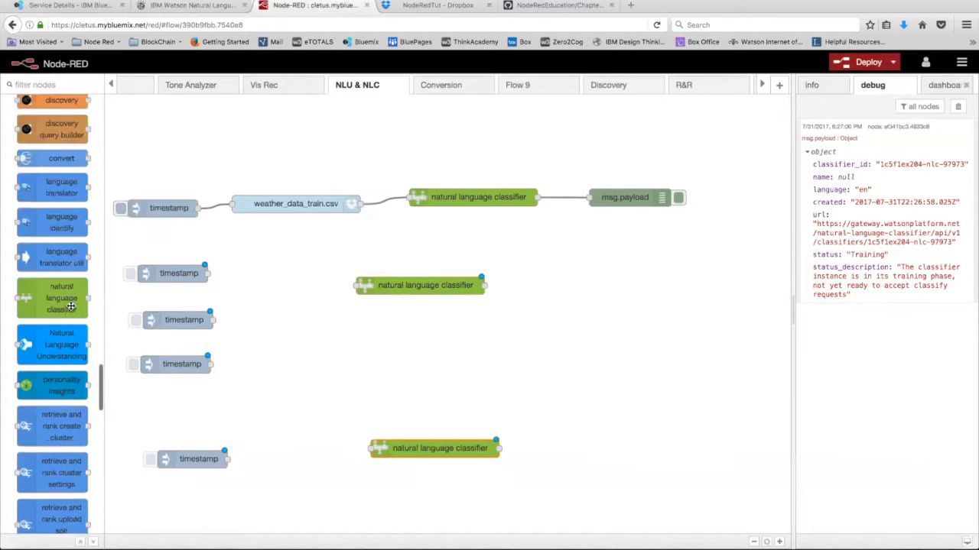
left_click_drag(119, 373, 596, 268)
left_click_drag(48, 397, 629, 449)
- Wire the three upper inject nodes into the middle natural language classifier node
left_click_drag(206, 274, 357, 285)
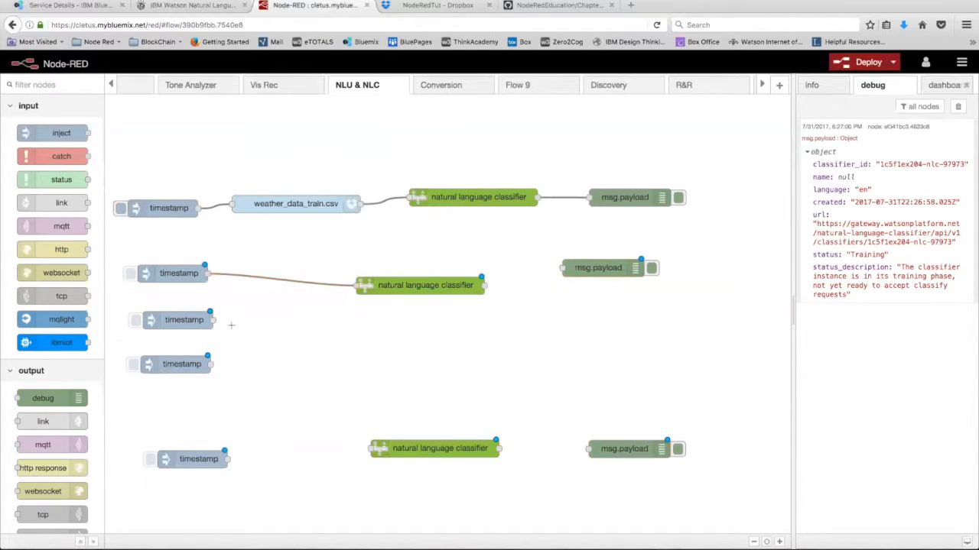
left_click_drag(213, 321, 357, 286)
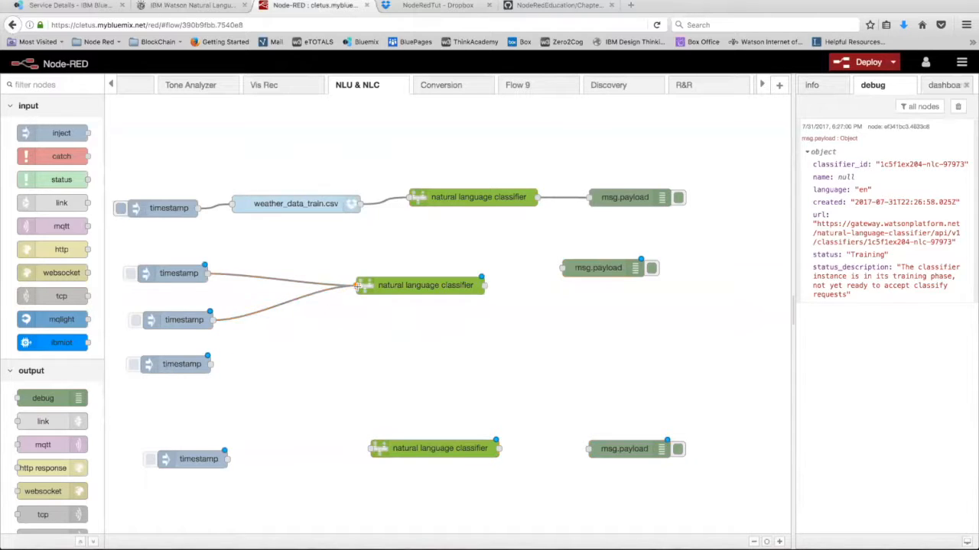
left_click_drag(211, 365, 357, 286)
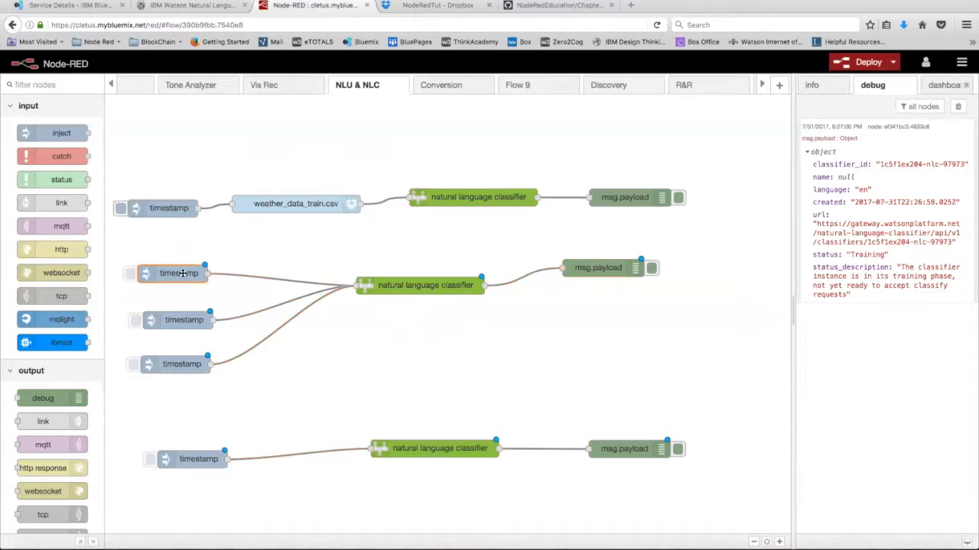
- Set the first new inject node's payload to the string "Is it hot outside?"
double_click(179, 274)
left_click(604, 165)
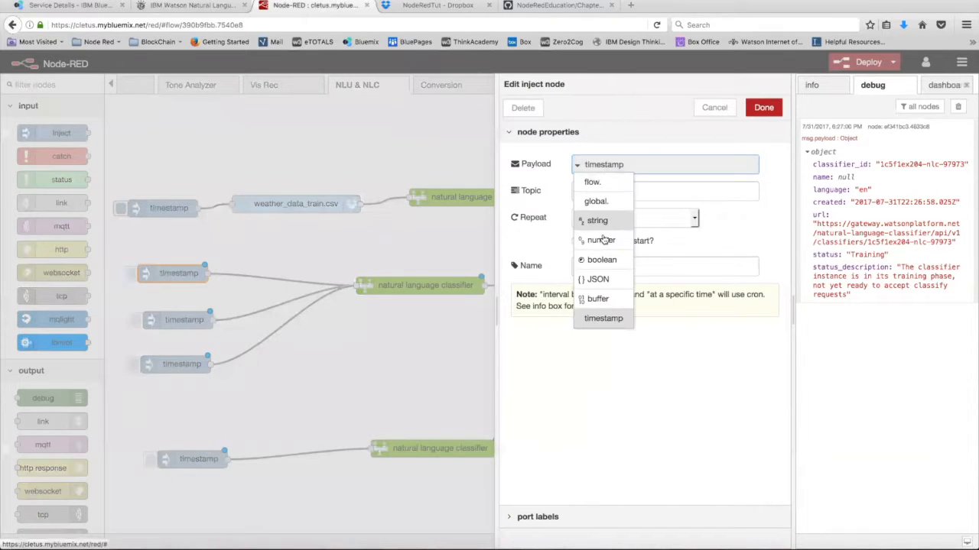
left_click(600, 219)
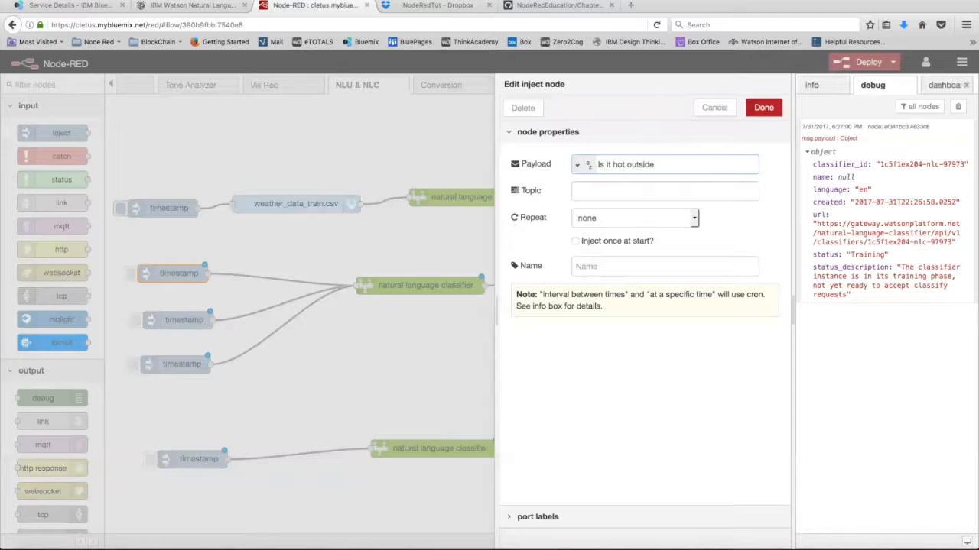
left_click(759, 108)
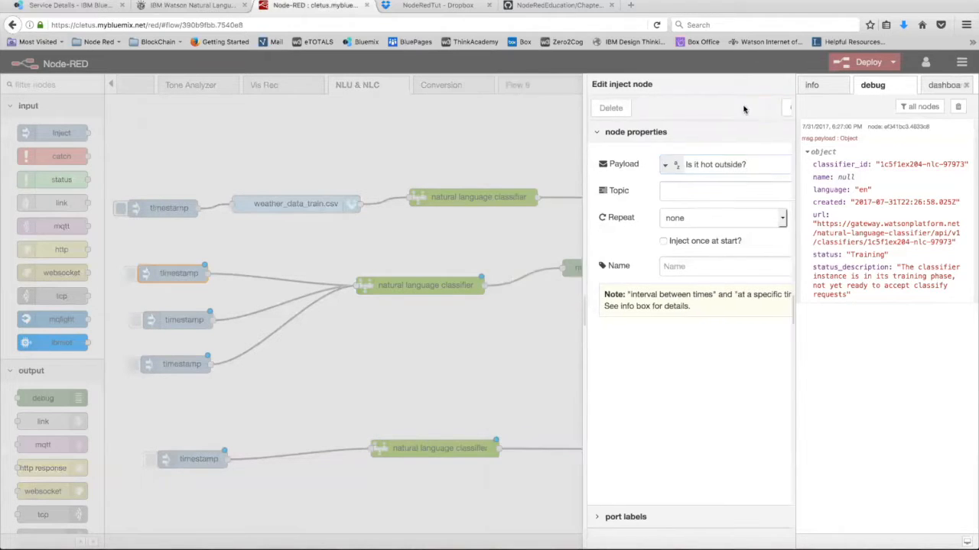
- Set the second inject node's payload to the string "What is the expected high for today?"
double_click(178, 321)
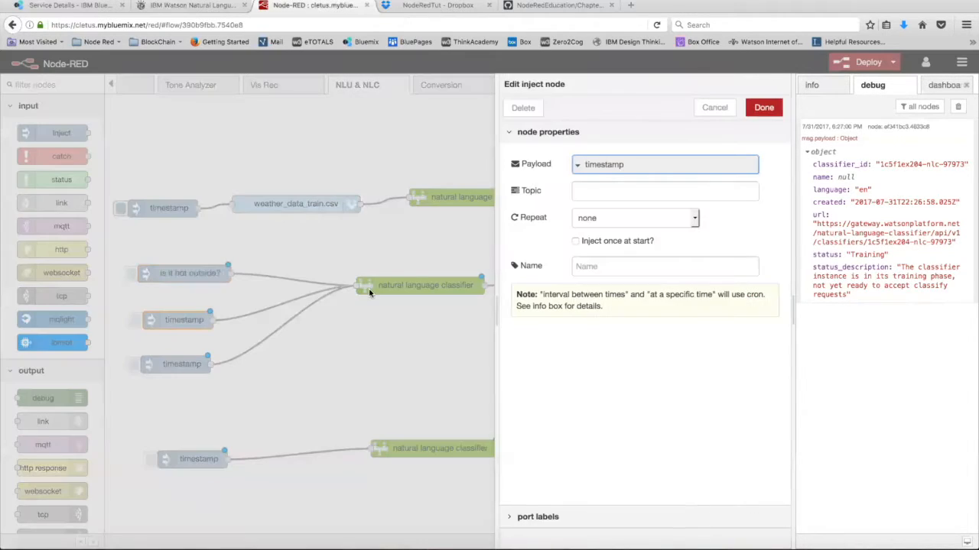
left_click(604, 166)
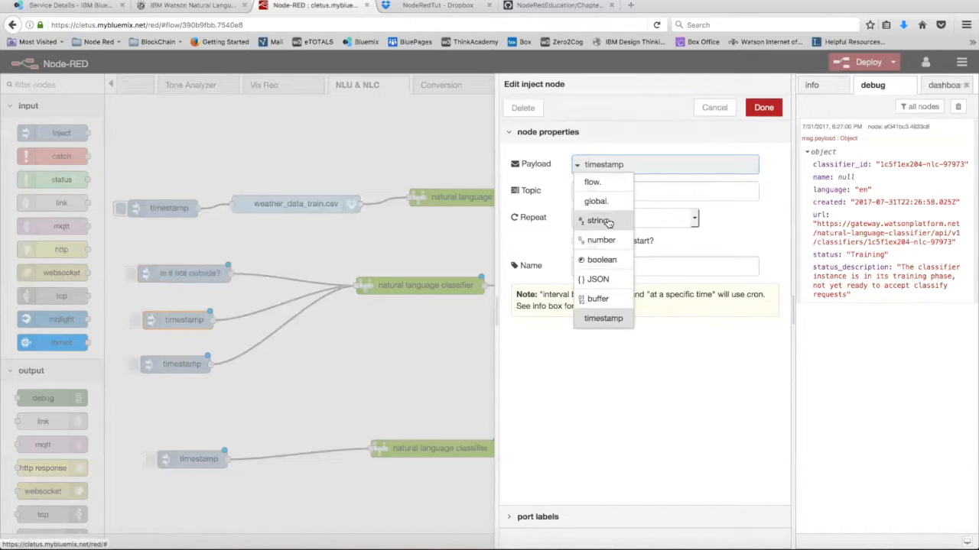
left_click(604, 221)
type("W")
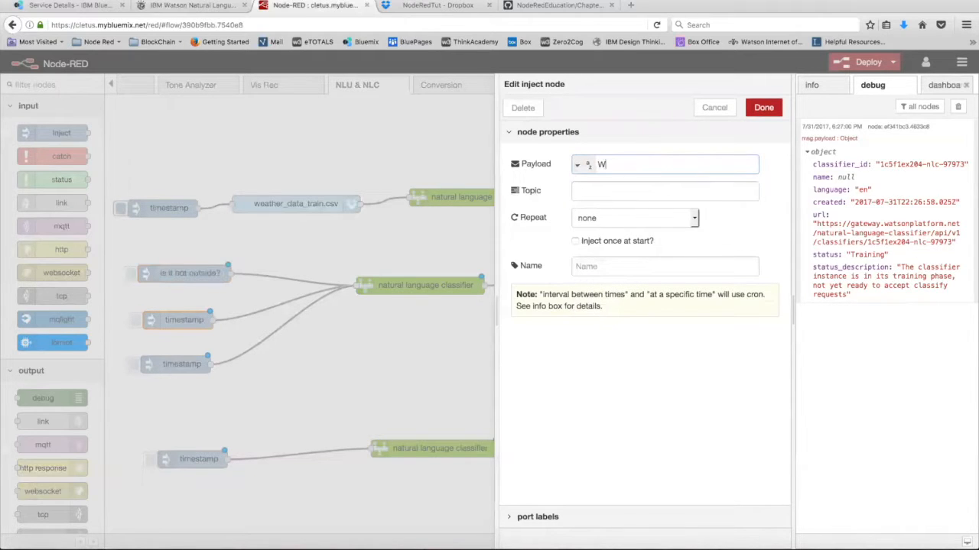
type("hat is the expected high for toda")
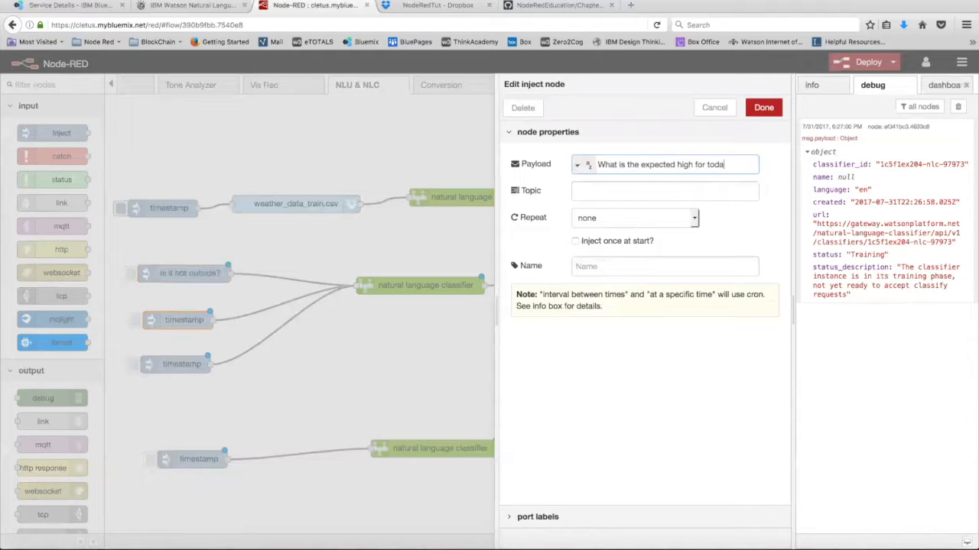
type("y?")
left_click(763, 108)
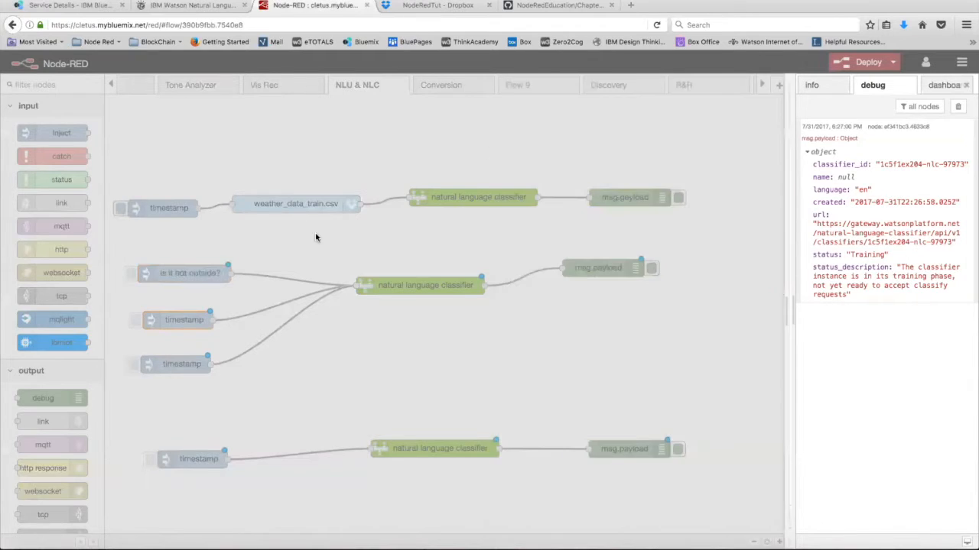
- Set the third inject node's payload to the string "Will there be a storm today"
double_click(175, 365)
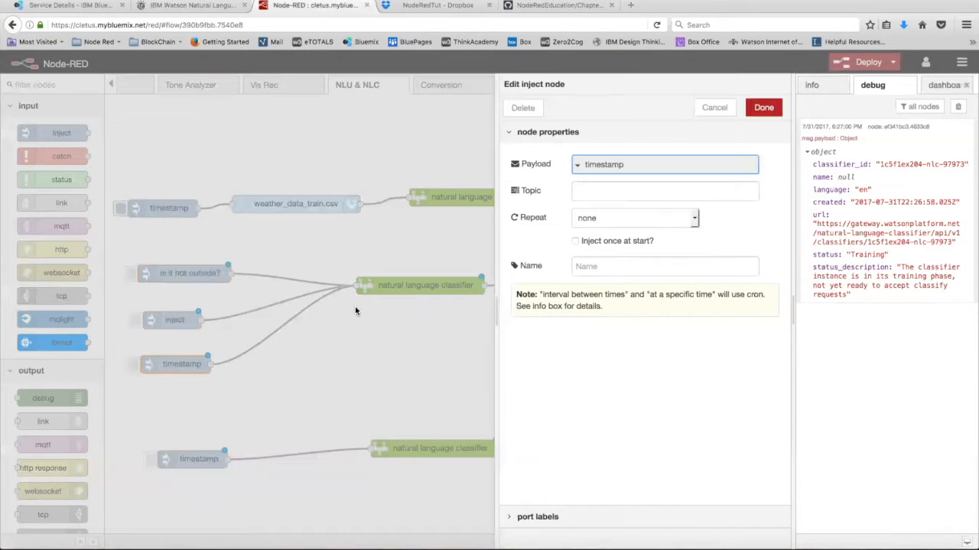
left_click(648, 162)
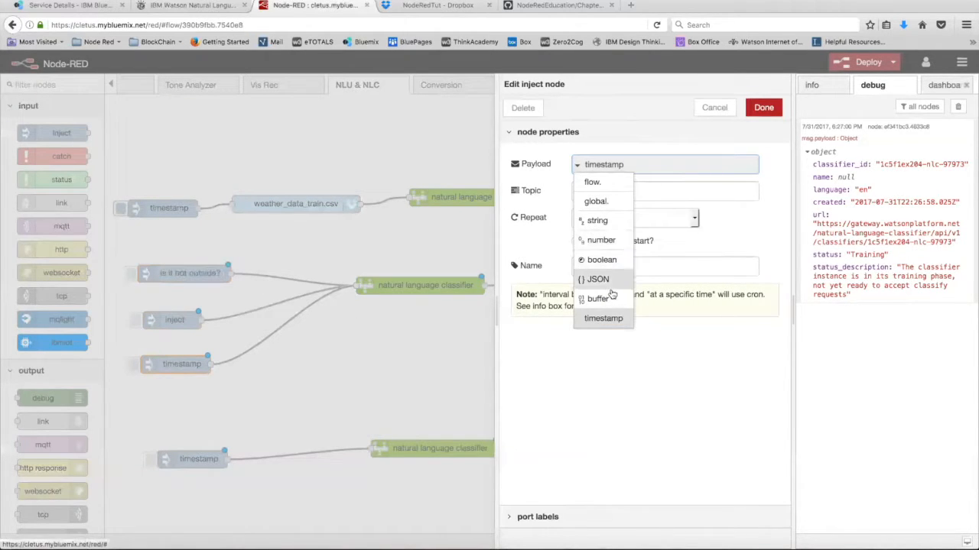
left_click(598, 221)
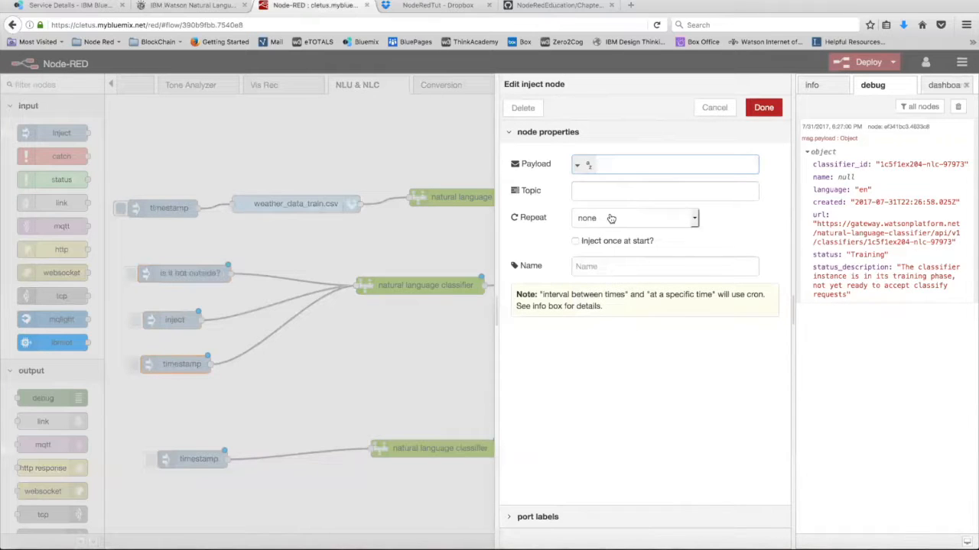
type("Will there")
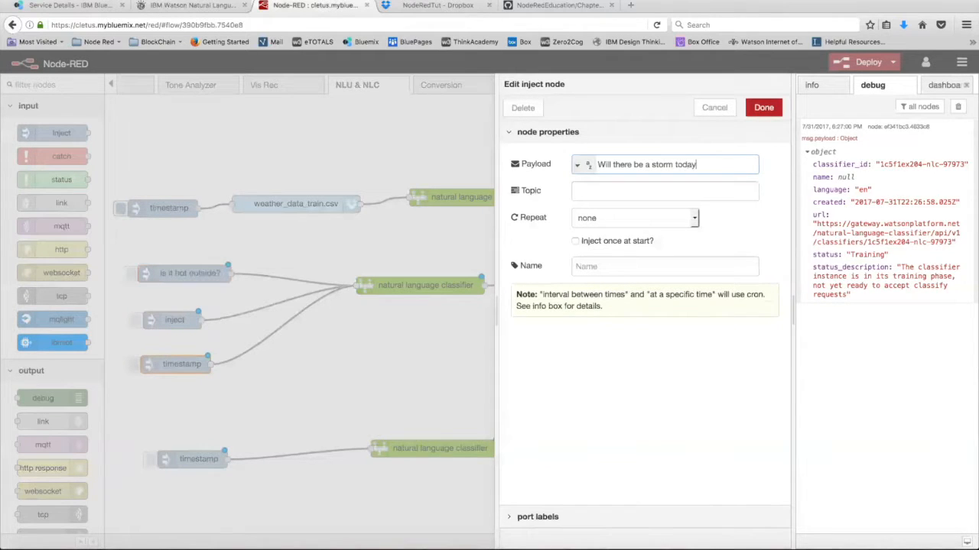
left_click(763, 107)
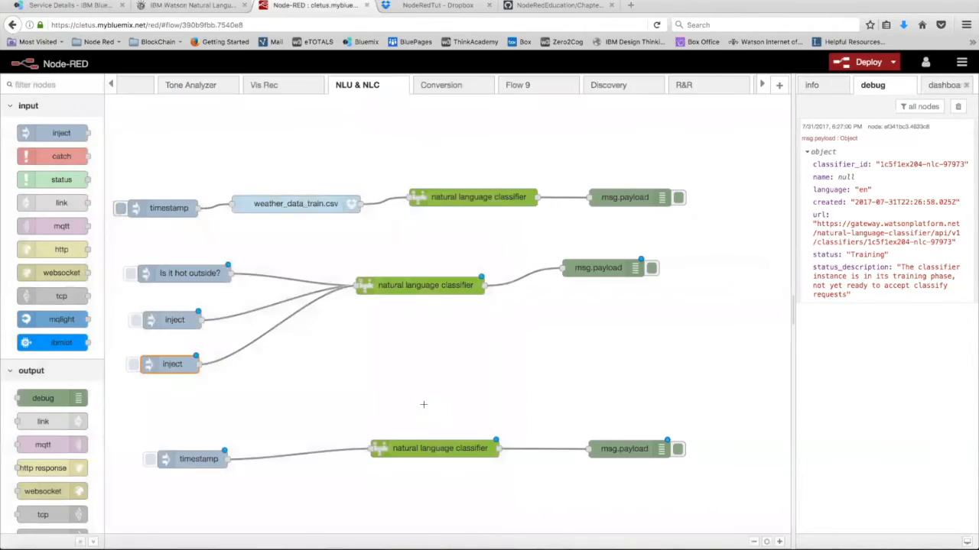
- Open the middle classifier node and fill in the service username and password from the service credentials
double_click(432, 285)
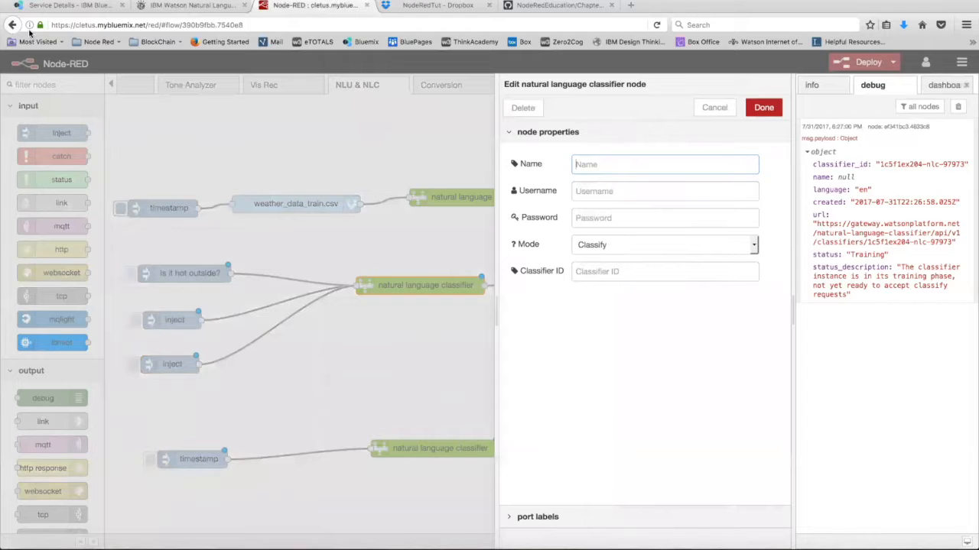
left_click(46, 6)
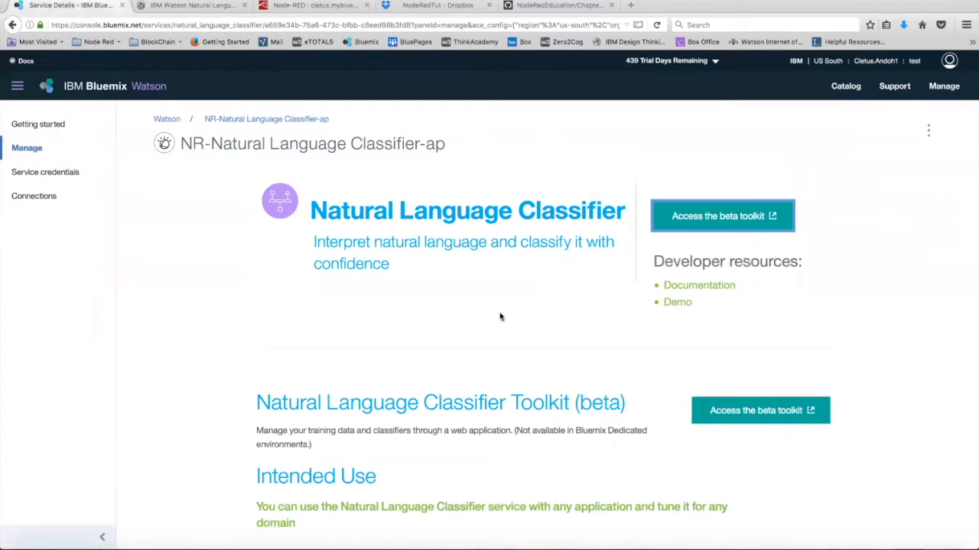
left_click(43, 171)
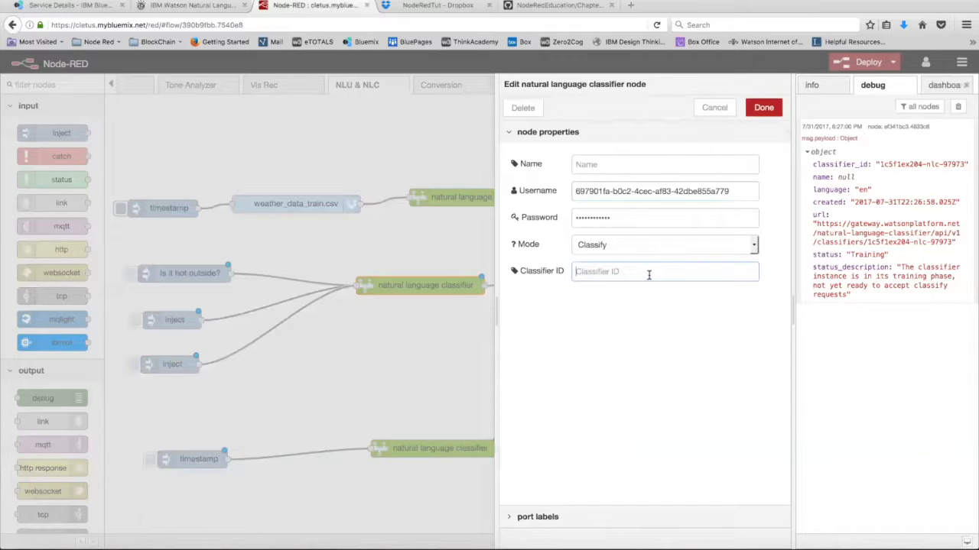
- Keep the node in Classify mode and paste the trained classifier's ID from the debug output as its Classifier ID
left_click(644, 249)
left_click(640, 260)
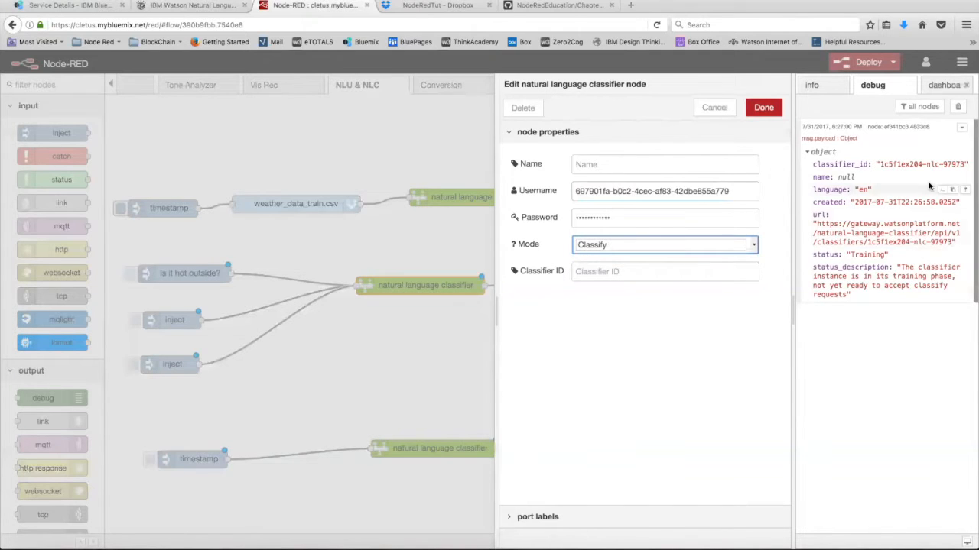
left_click(954, 166)
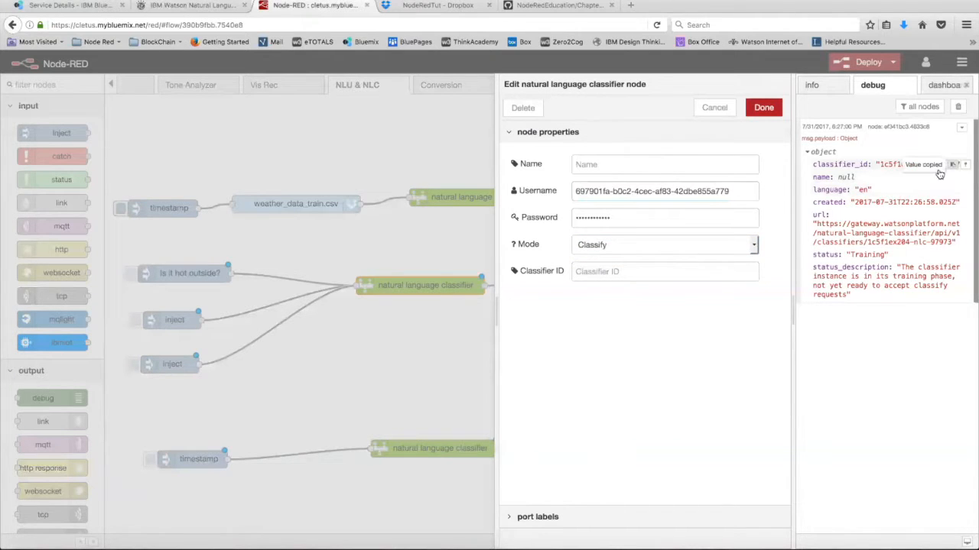
left_click(693, 272)
key("ctrl+v")
left_click(763, 107)
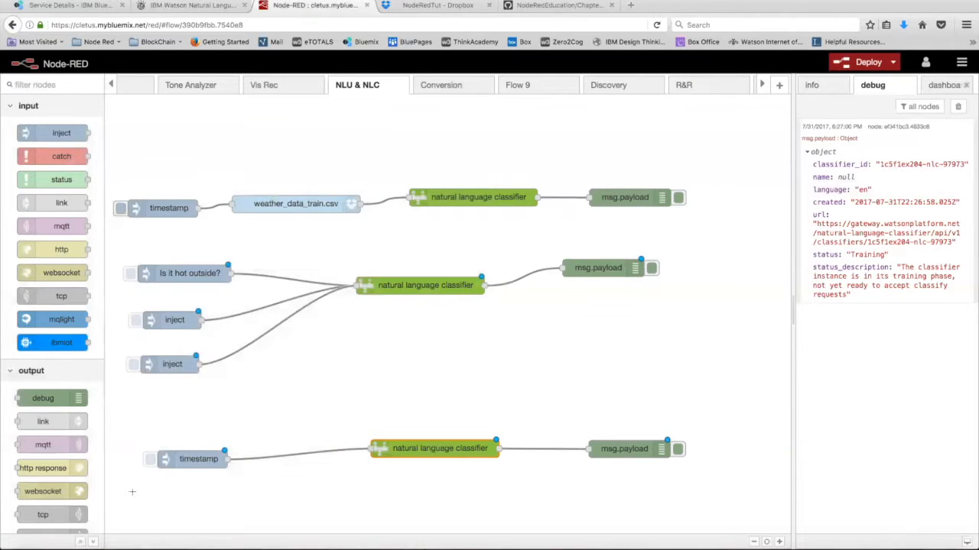
- Set the bottom natural language classifier node's mode to List
double_click(448, 449)
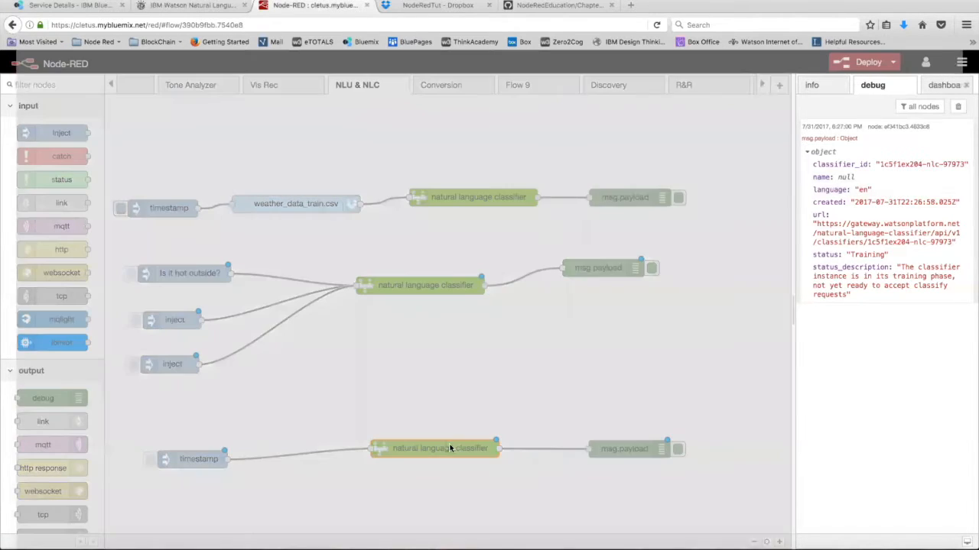
left_click(604, 245)
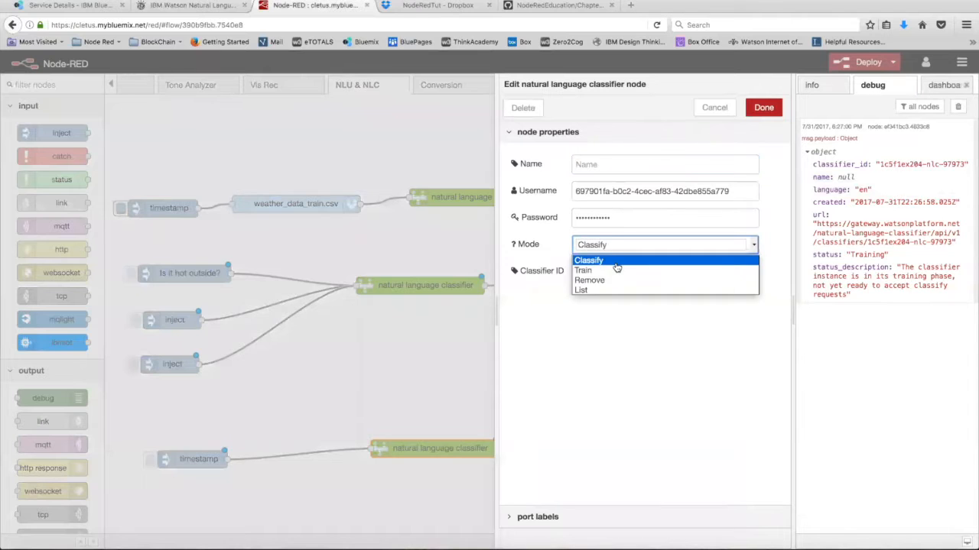
left_click(601, 292)
left_click(763, 107)
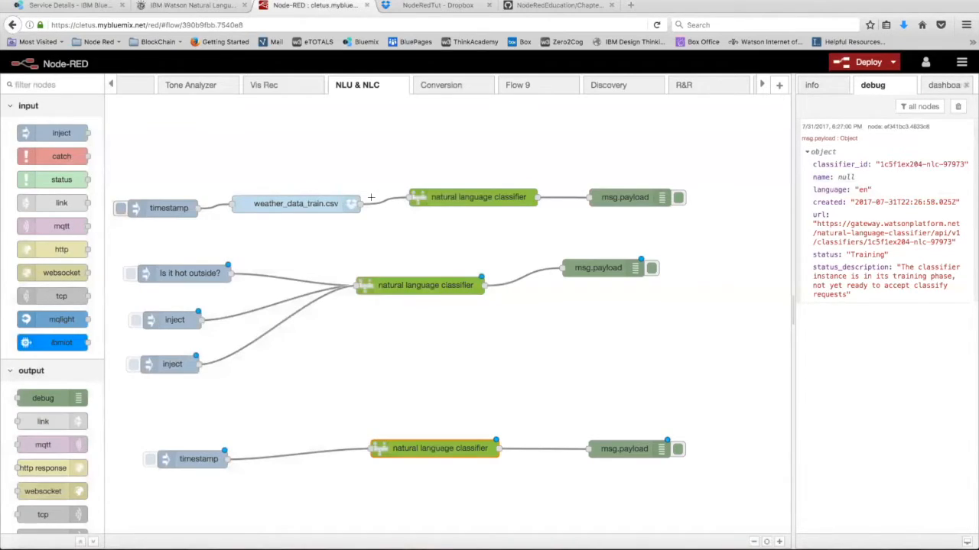
- Check the classifier list in the toolkit tab, then deploy the flow
left_click(191, 6)
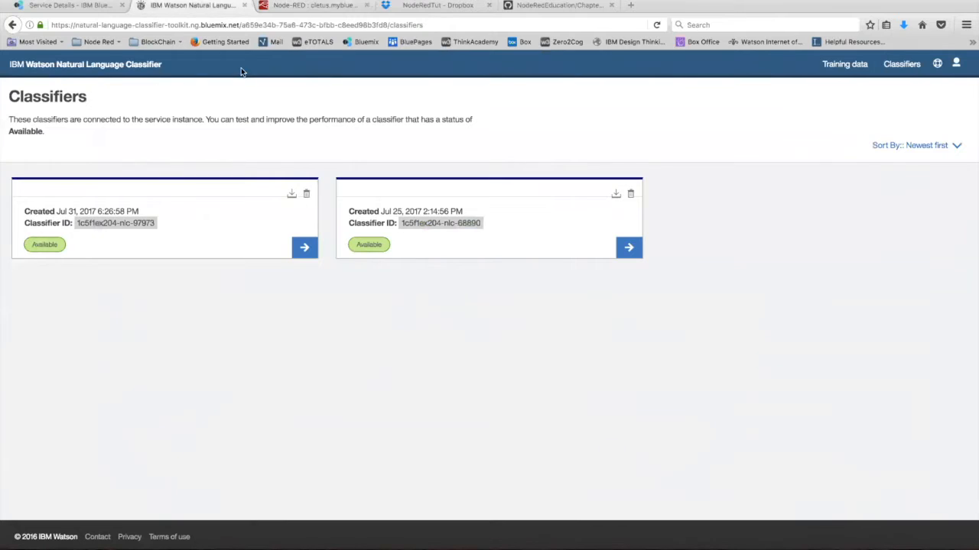
left_click(289, 6)
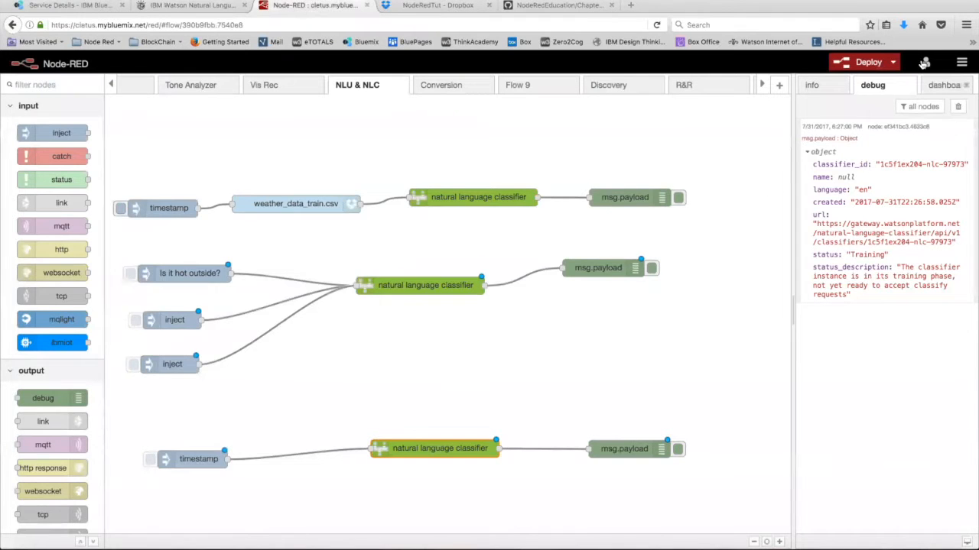
left_click(866, 62)
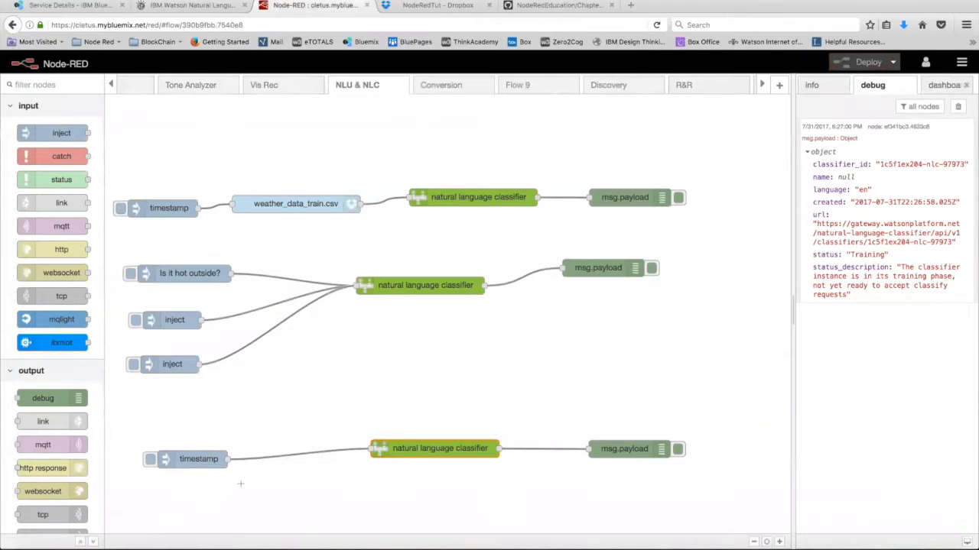
- Trigger the bottom inject node and expand the listed classifiers in the debug output to compare with the toolkit
left_click(149, 460)
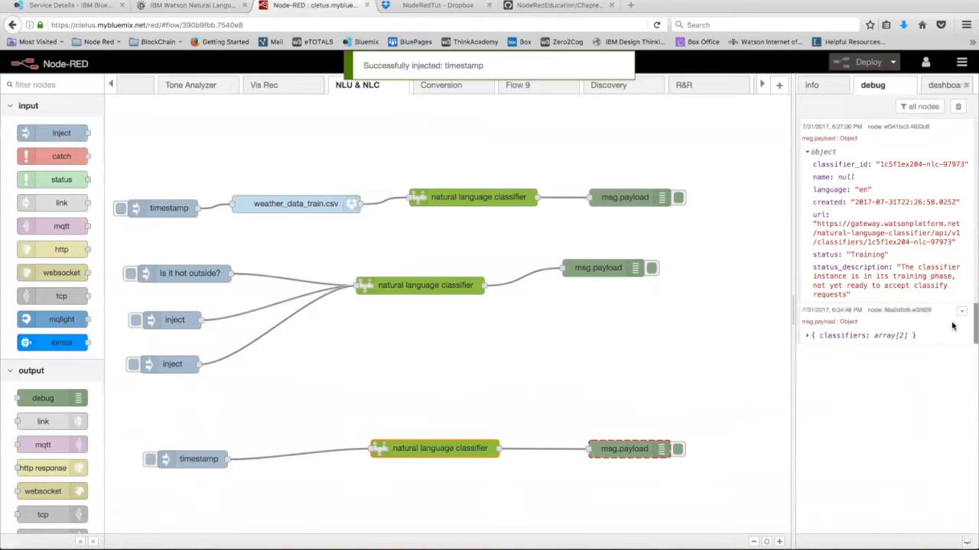
left_click(810, 337)
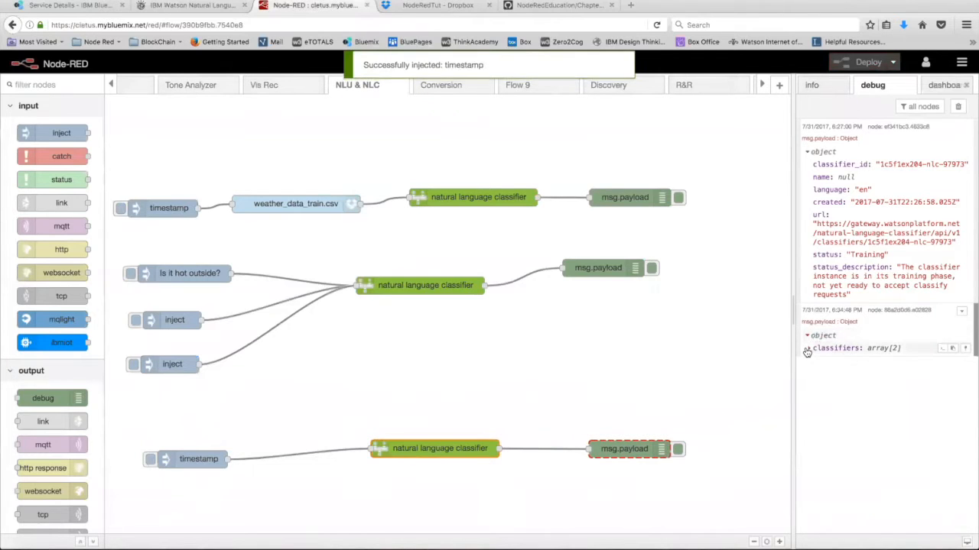
left_click(809, 349)
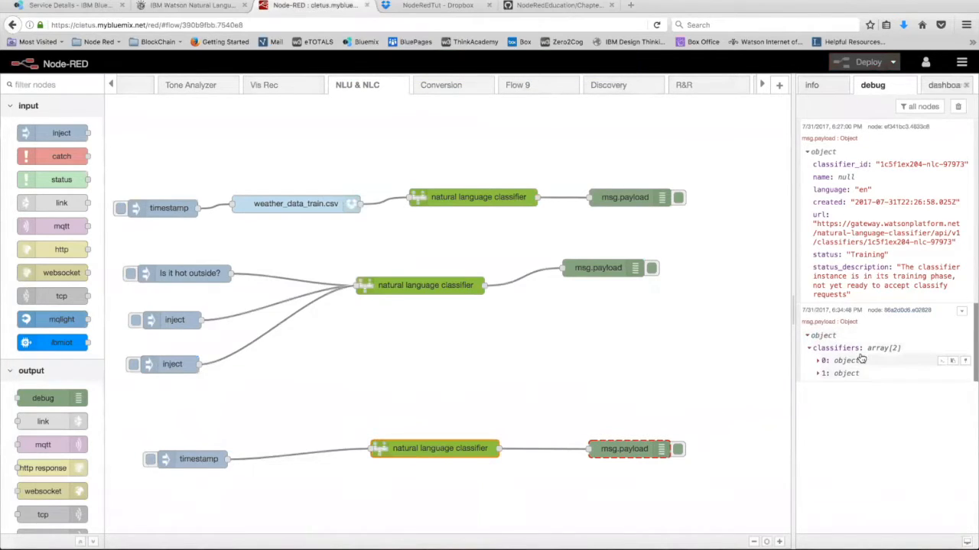
left_click(820, 361)
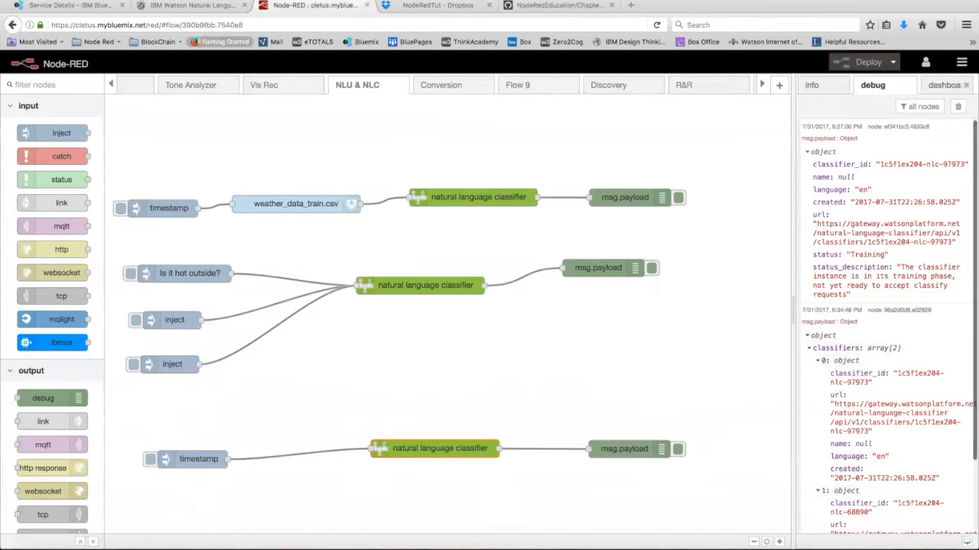
left_click(170, 6)
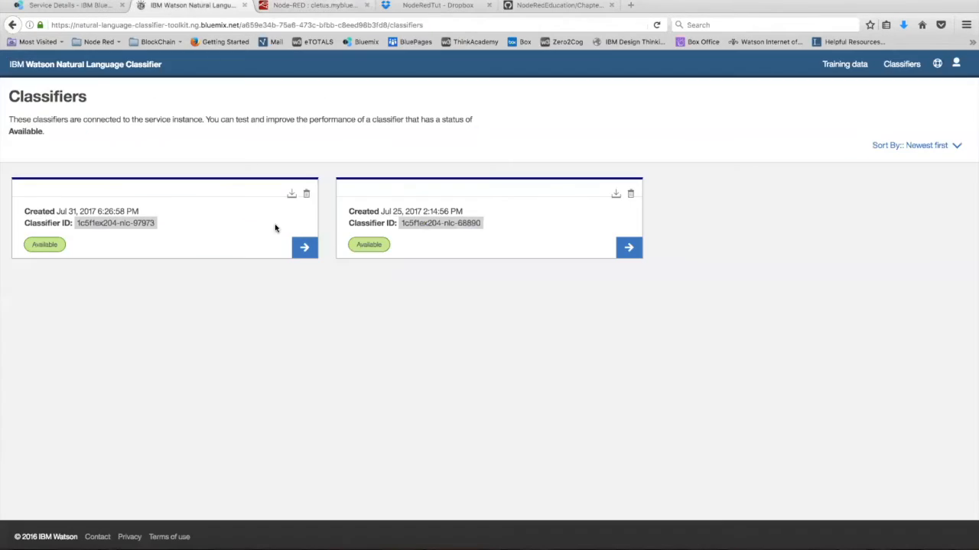
- Return to the Node-RED editor, trigger the "Is it hot outside?" inject node and expand its classification result in the debug output
left_click(308, 6)
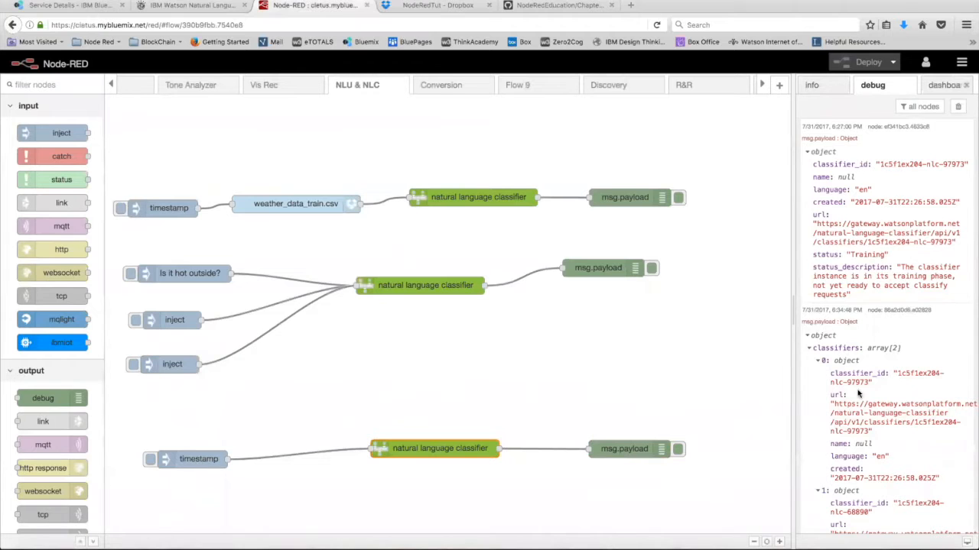
scroll(858, 392, "down", 2)
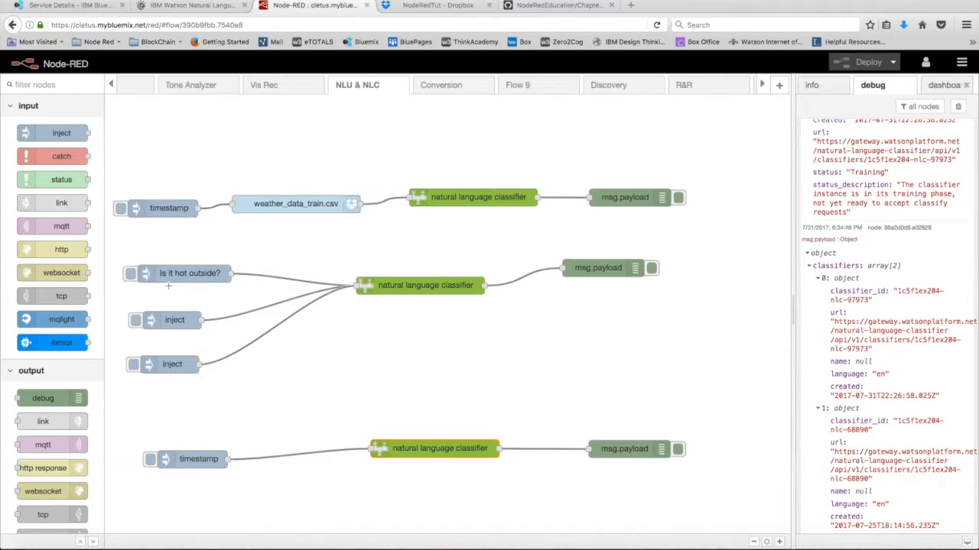
left_click(131, 273)
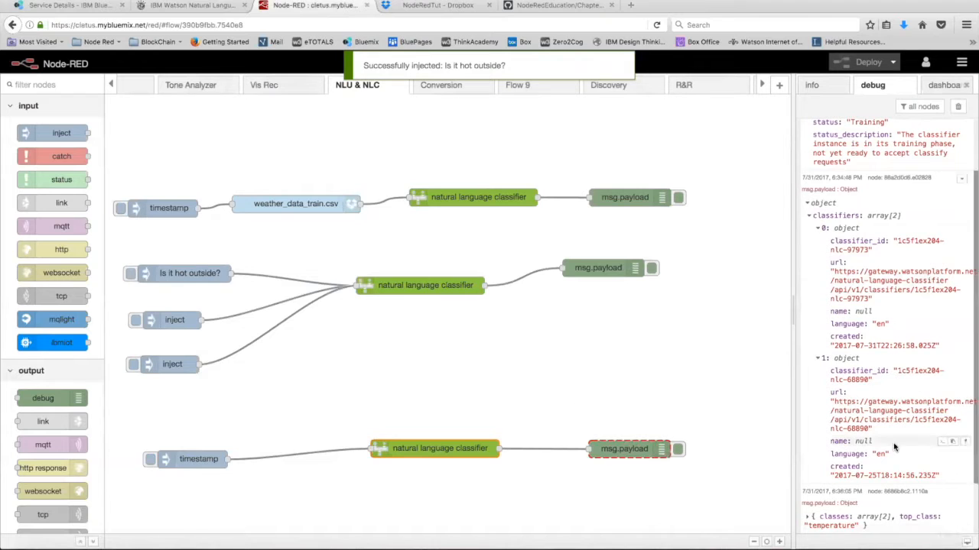
left_click(833, 517)
scroll(842, 489, "down", 1)
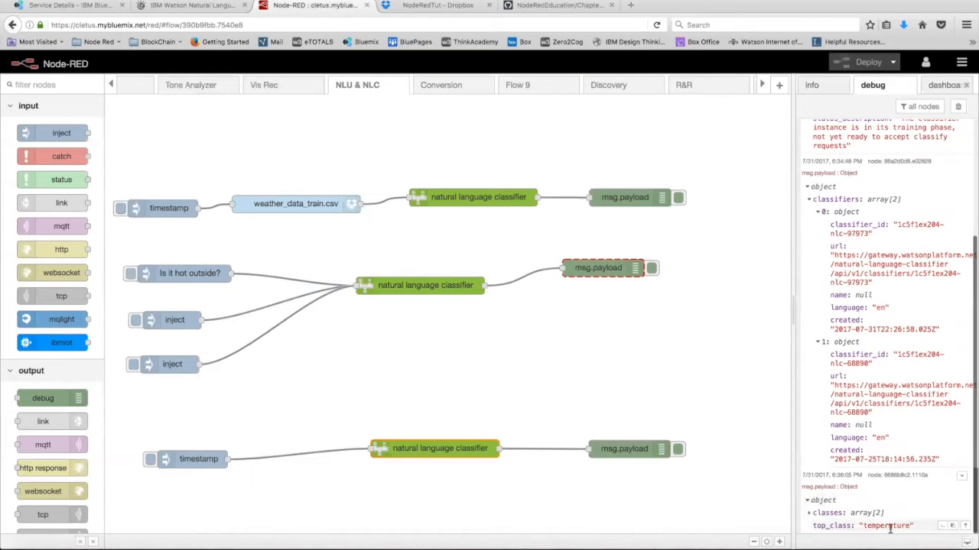
left_click(841, 513)
scroll(849, 501, "down", 1)
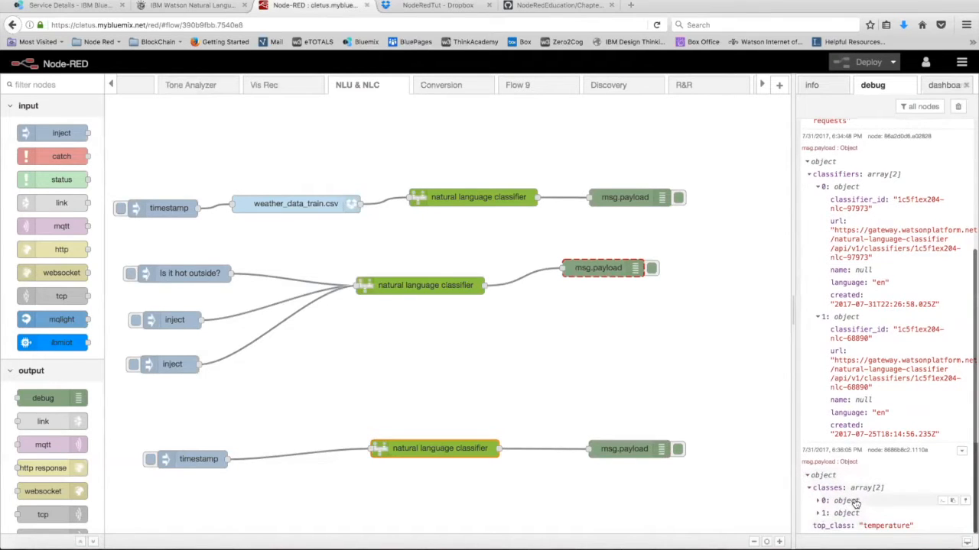
left_click(825, 503)
scroll(827, 507, "down", 1)
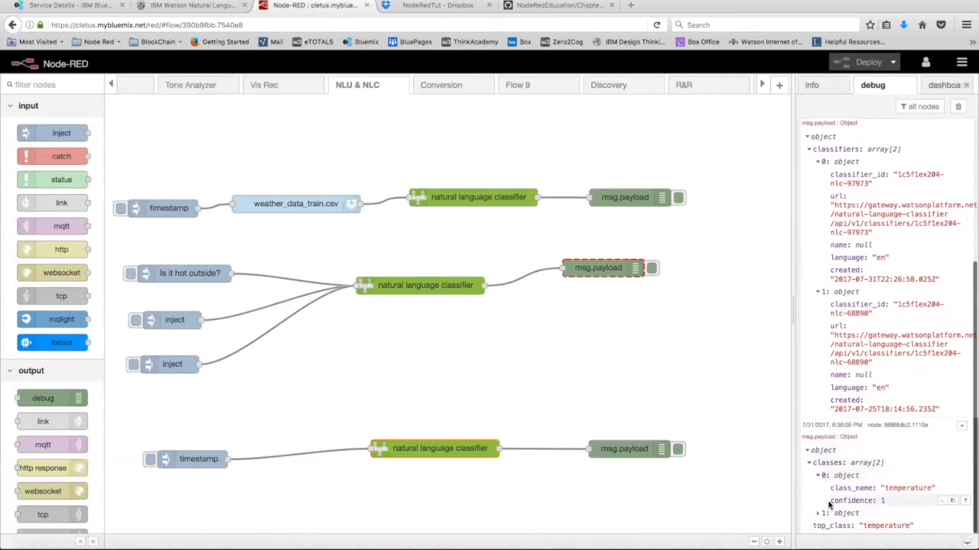
left_click(823, 513)
scroll(859, 480, "down", 1)
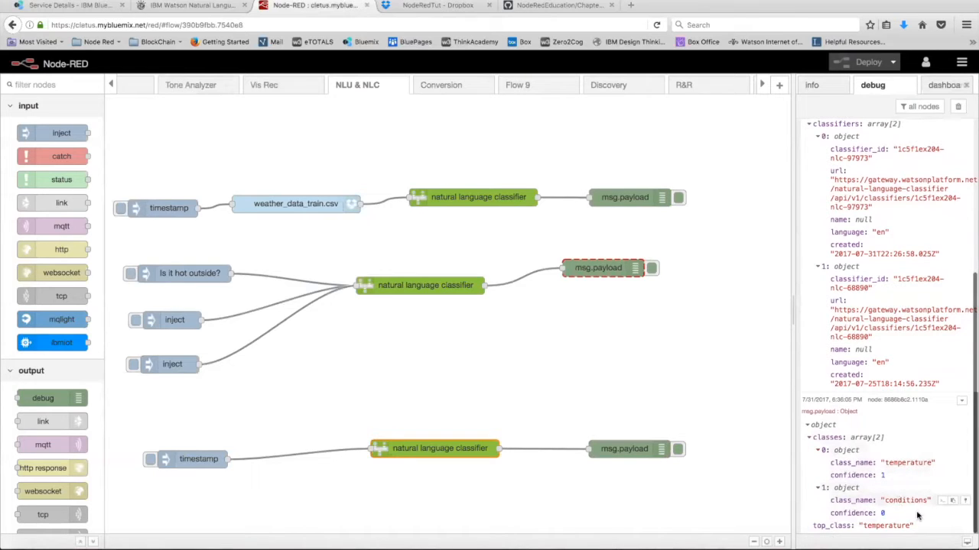
- Inspect the second inject node's payload "What is the expected high for today?", then trigger the second and third inject nodes
left_click(154, 336)
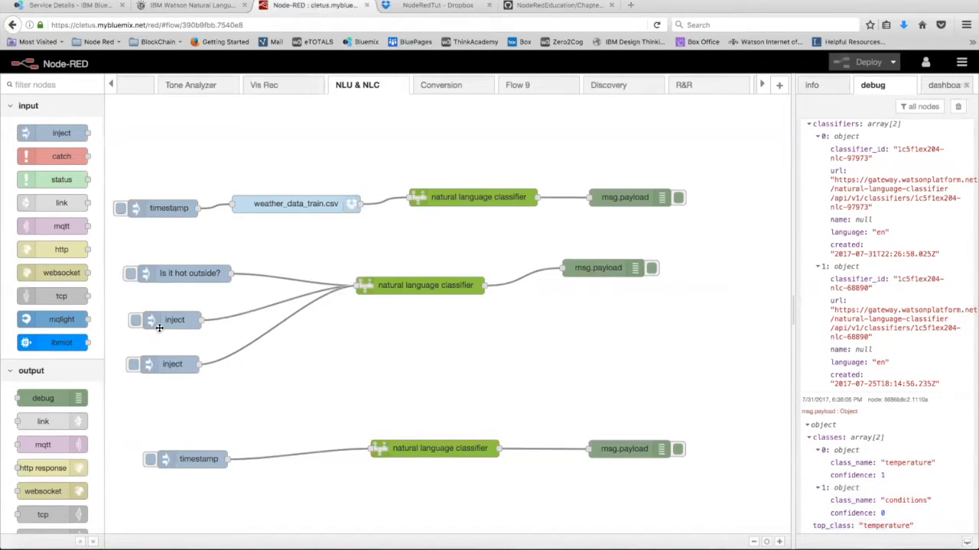
double_click(175, 320)
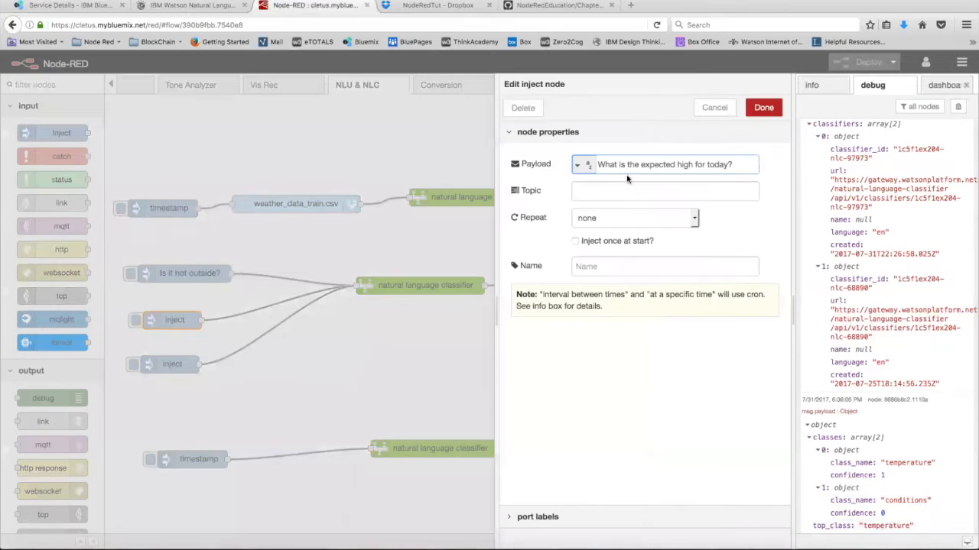
left_click(763, 109)
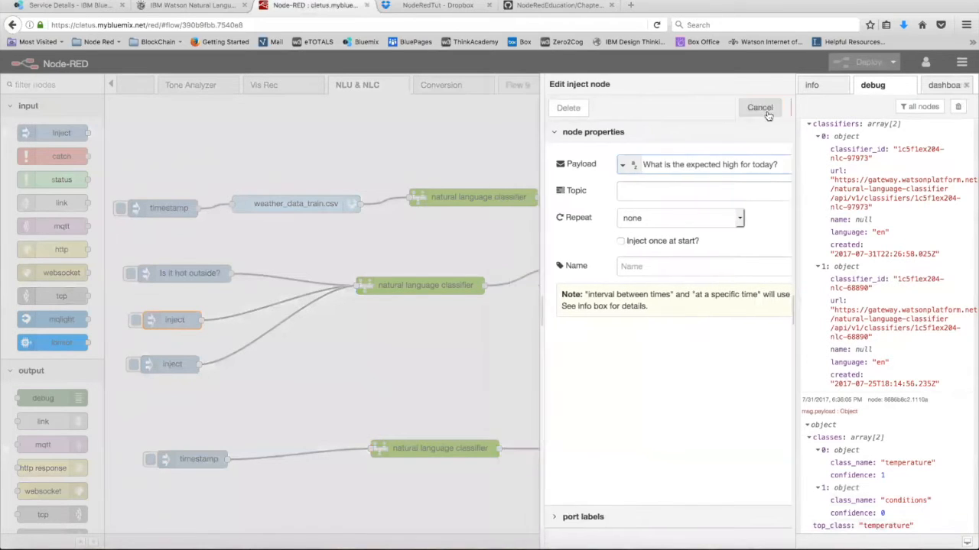
left_click(135, 322)
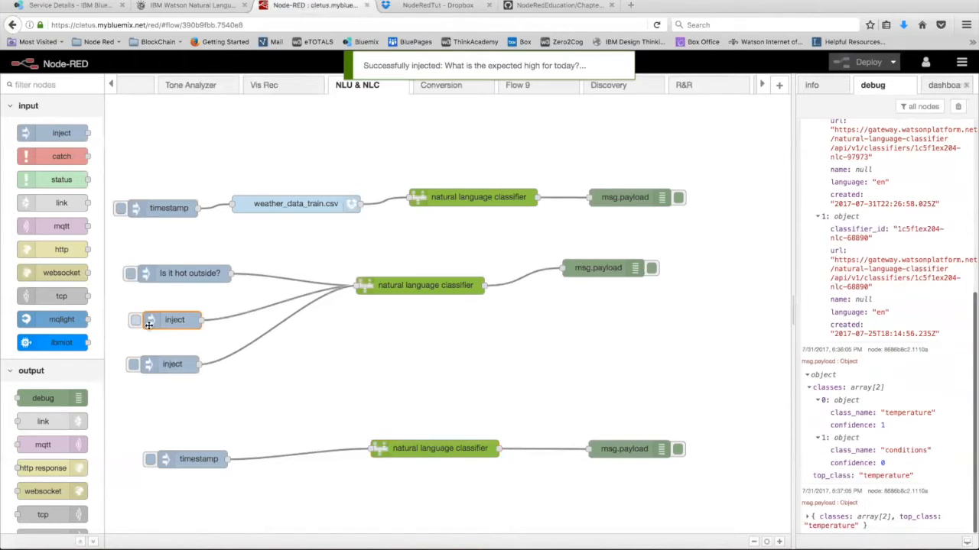
left_click(133, 368)
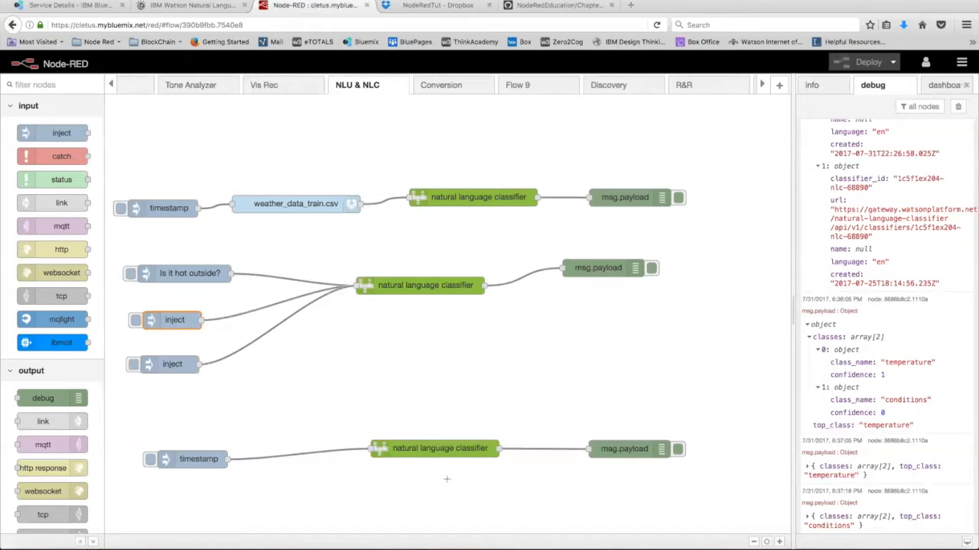
- Set the bottom natural language classifier node's mode to Remove
double_click(461, 453)
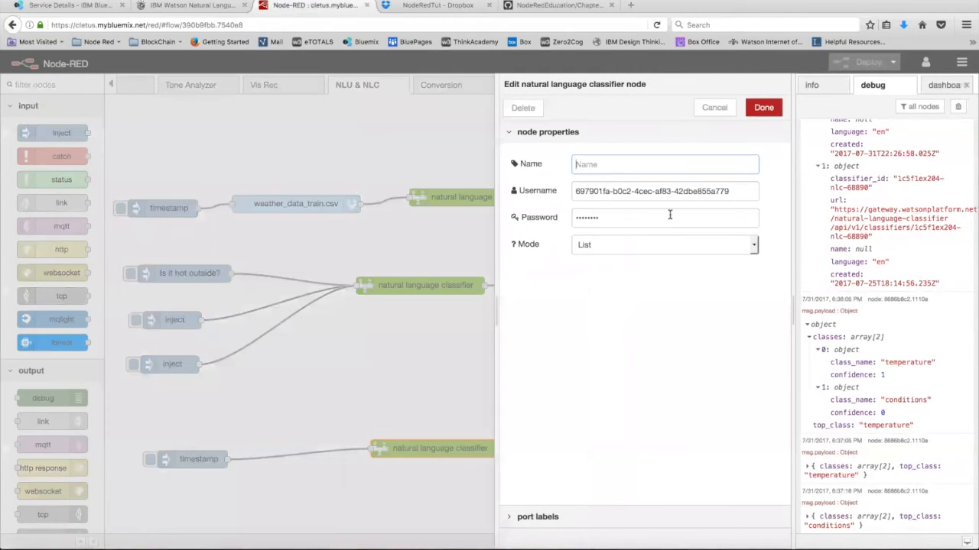
left_click(626, 245)
left_click(637, 281)
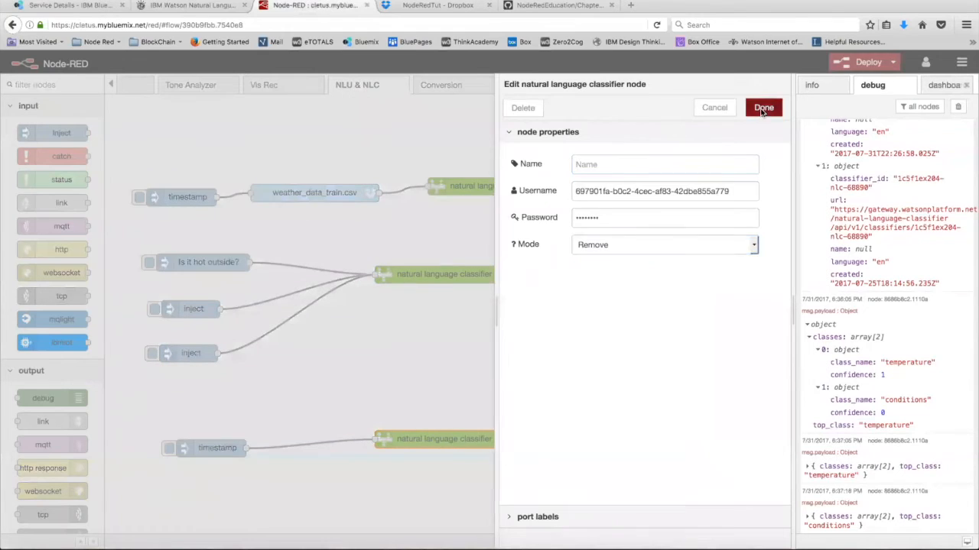
left_click(763, 107)
- Change the bottom inject node's payload to a string and paste the trained classifier's ID from the debug output
double_click(220, 450)
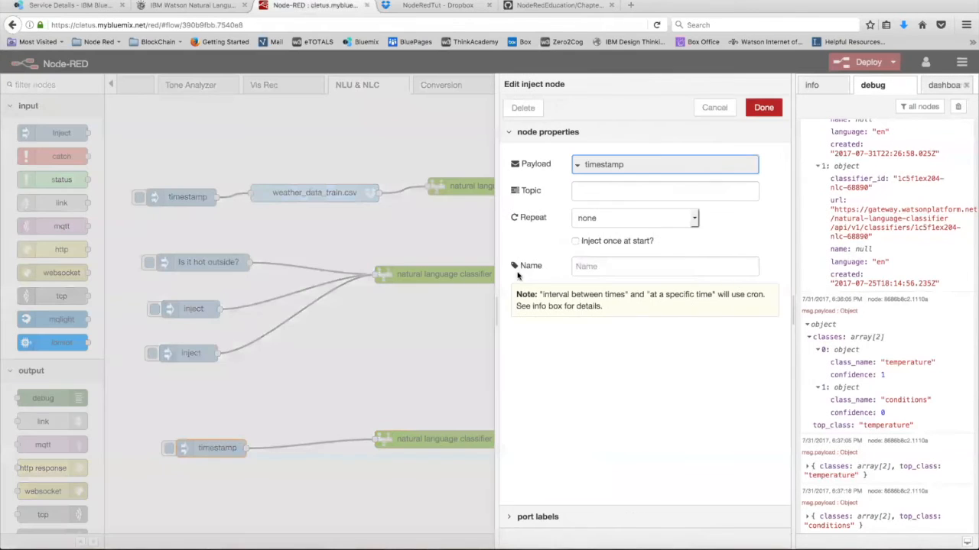
left_click(586, 163)
left_click(604, 224)
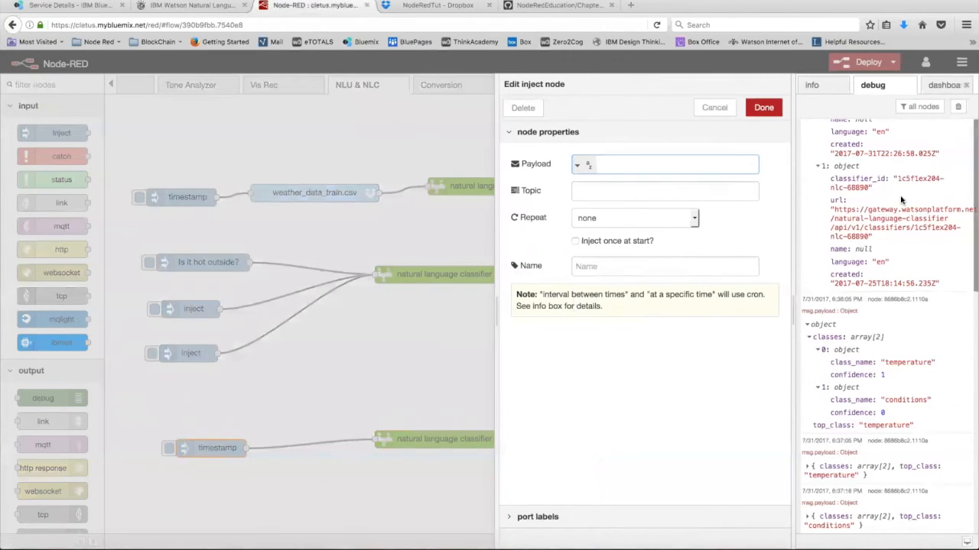
scroll(903, 202, "up", 10)
left_click(964, 164)
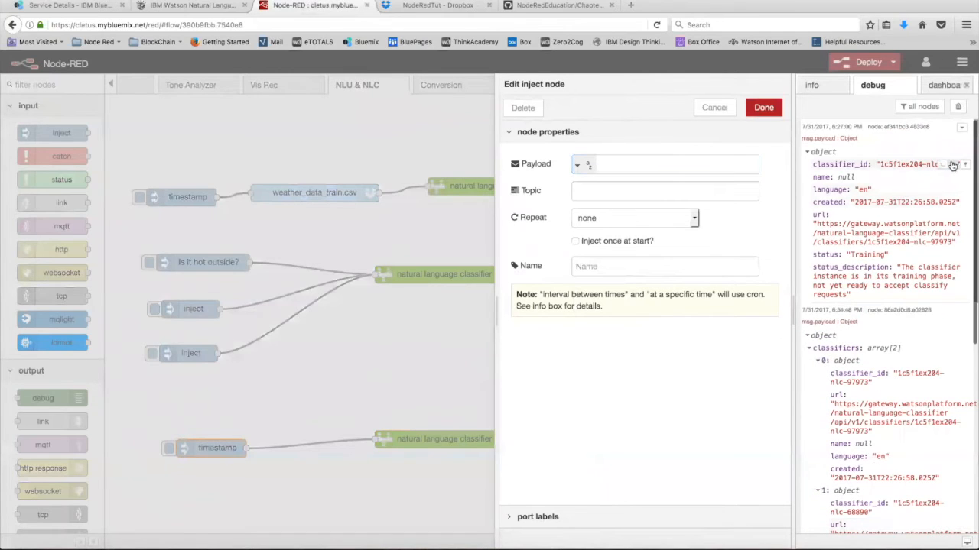
left_click(722, 166)
key("ctrl+v")
left_click(764, 107)
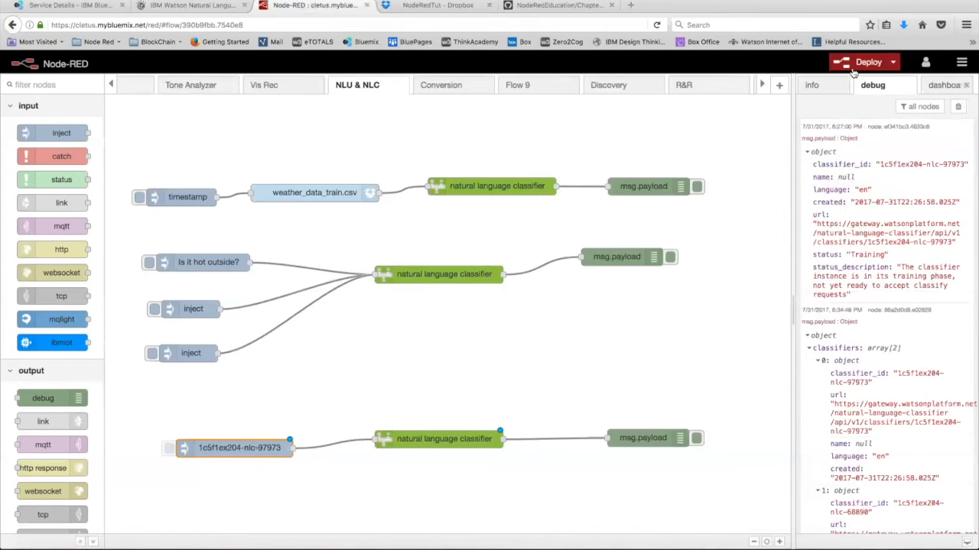
- Deploy the flow and trigger the bottom inject node to remove the classifier, checking the toolkit's classifier list
left_click(857, 67)
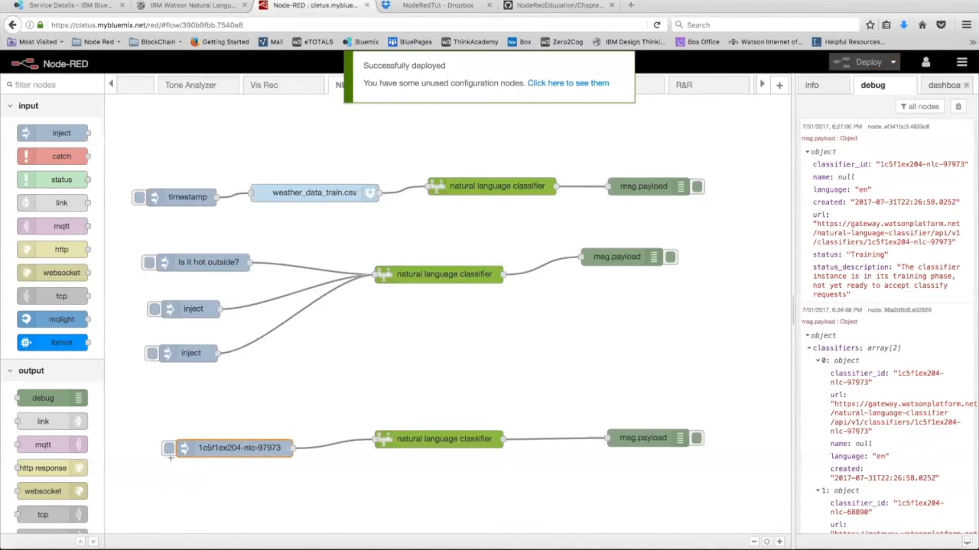
left_click(169, 449)
key("ctrl+shift+Tab")
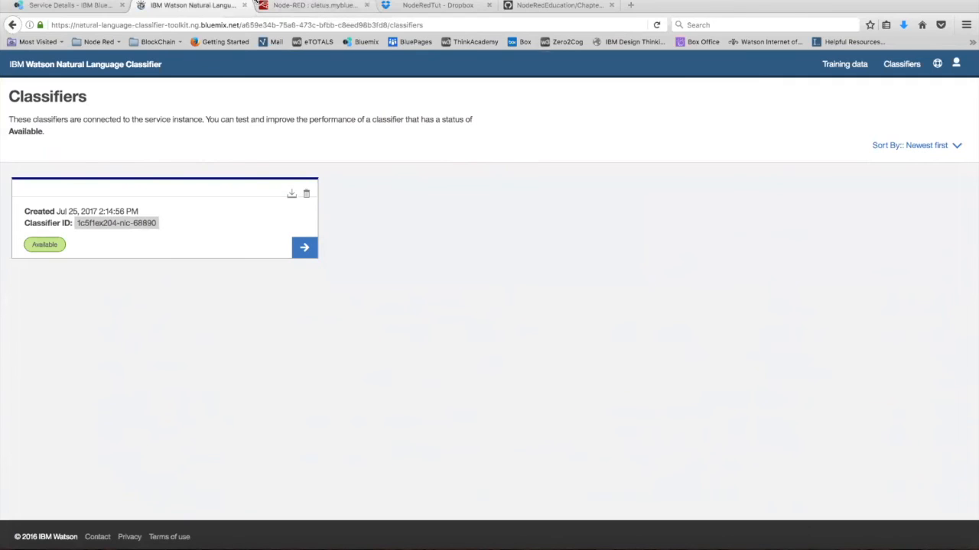
left_click(300, 9)
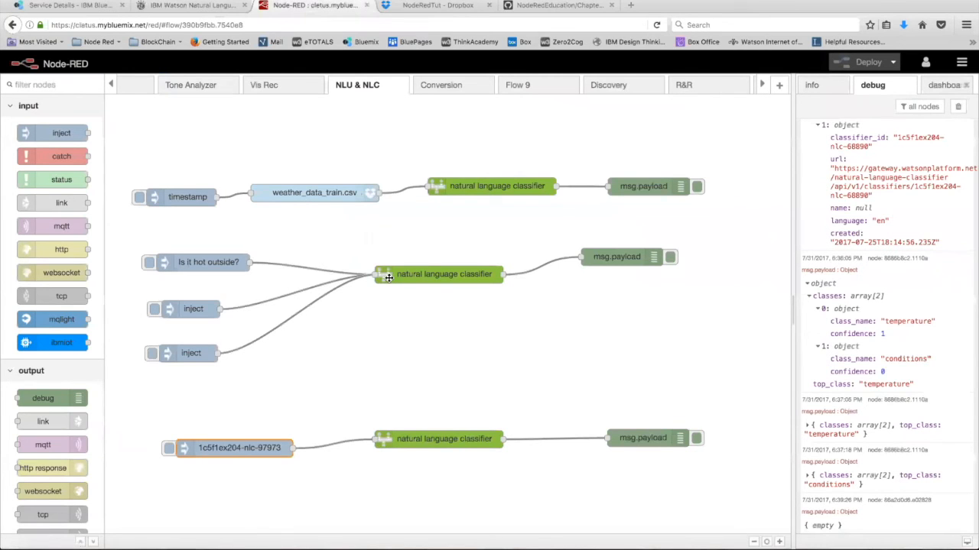